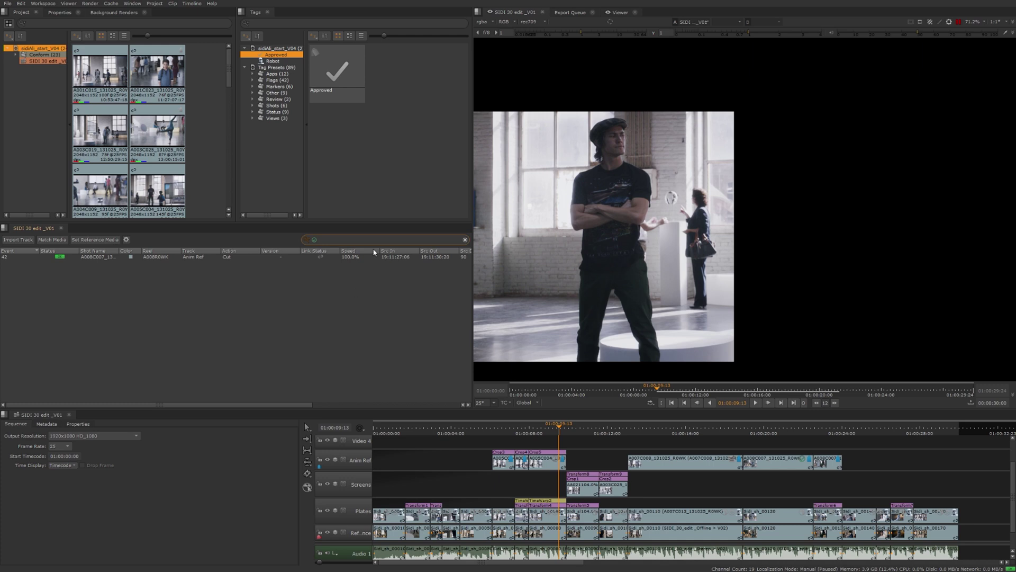
# - Clear the event-list filter so every SIDI 30 edit event, including Audio 1 and 2, is listed
pyautogui.click(466, 238)
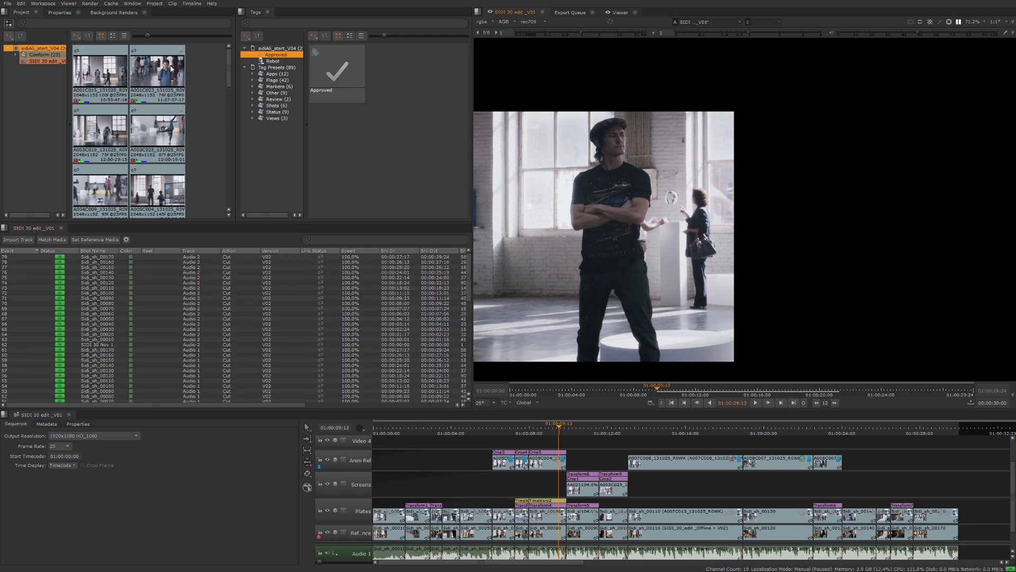
# - Switch to the Editing workspace from the Workspace menu
pyautogui.click(43, 3)
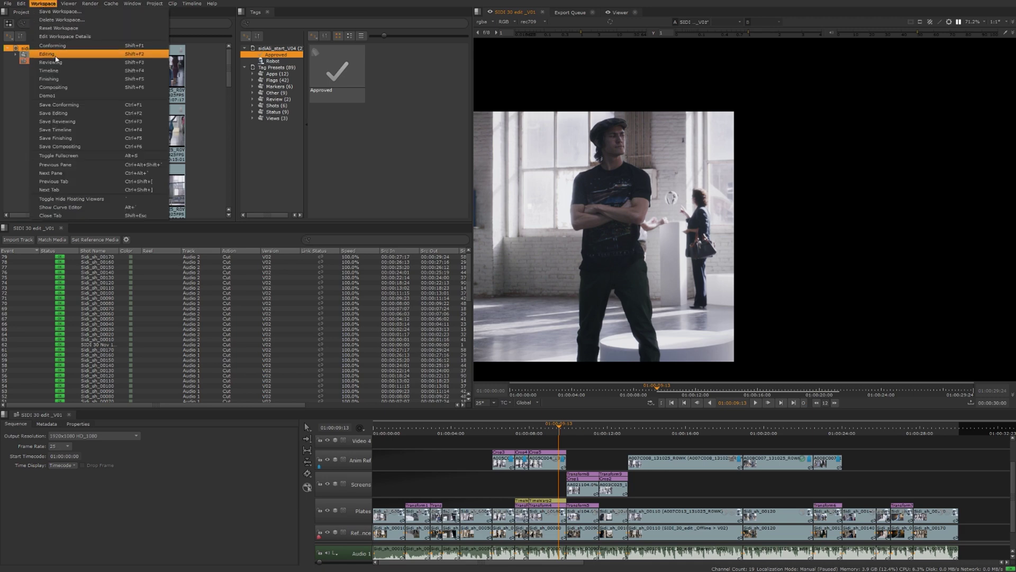
pyautogui.click(62, 59)
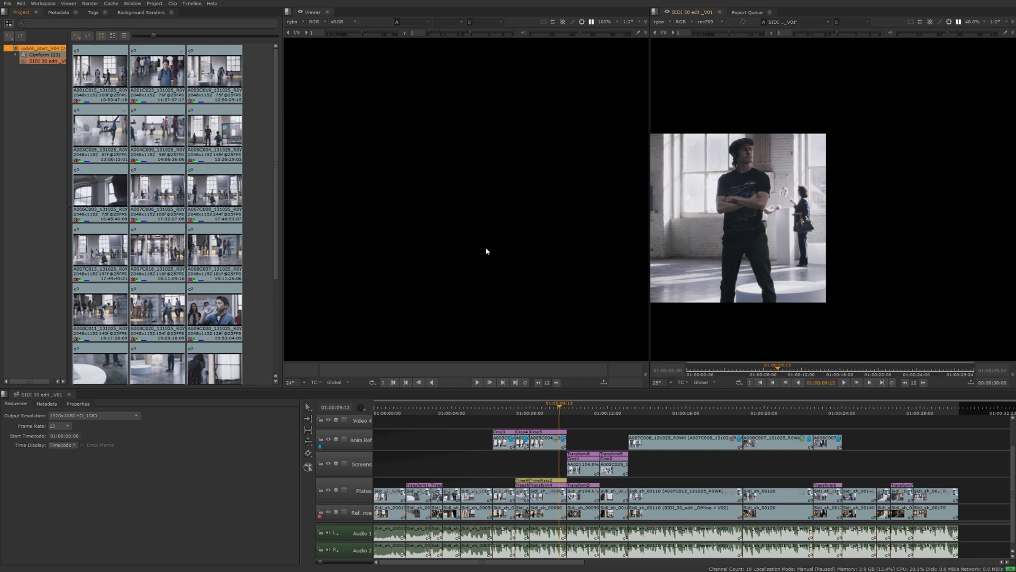
# - Load A009C008_131025_R0WK into the source viewer, play it through, then deselect it in the bin
pyautogui.doubleClick(214, 303)
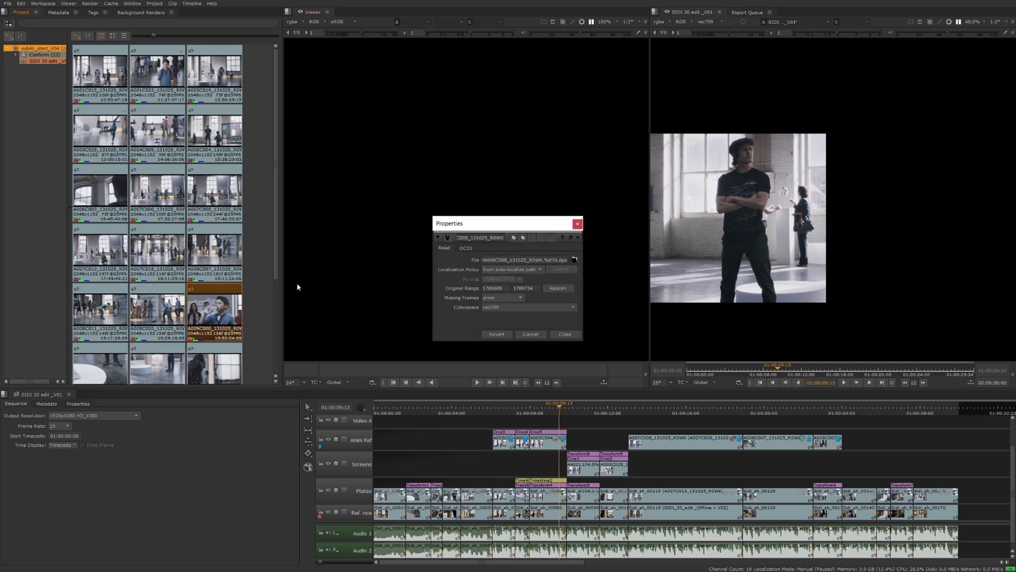
pyautogui.click(577, 223)
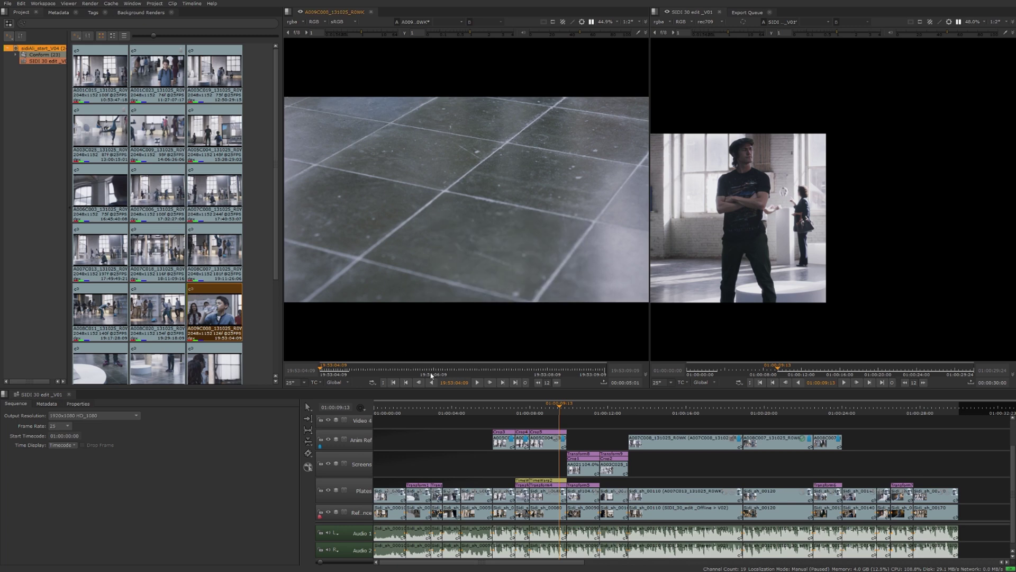
pyautogui.click(477, 382)
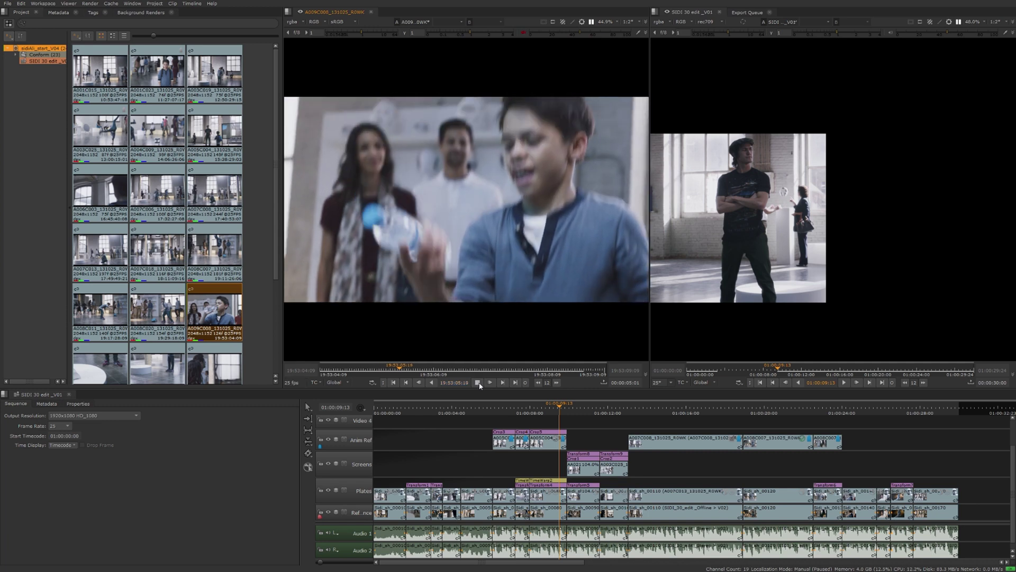
pyautogui.click(477, 382)
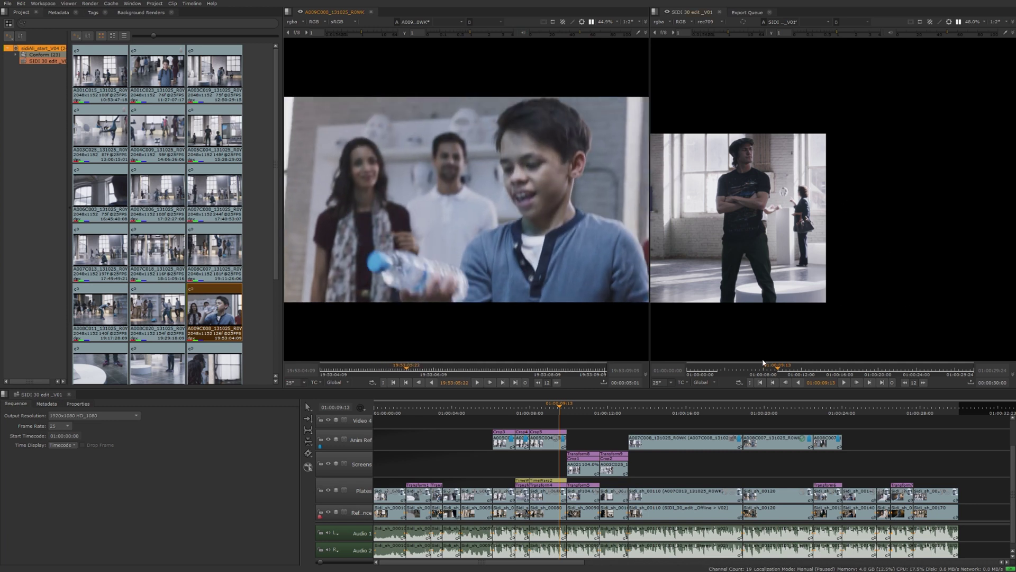
pyautogui.click(37, 179)
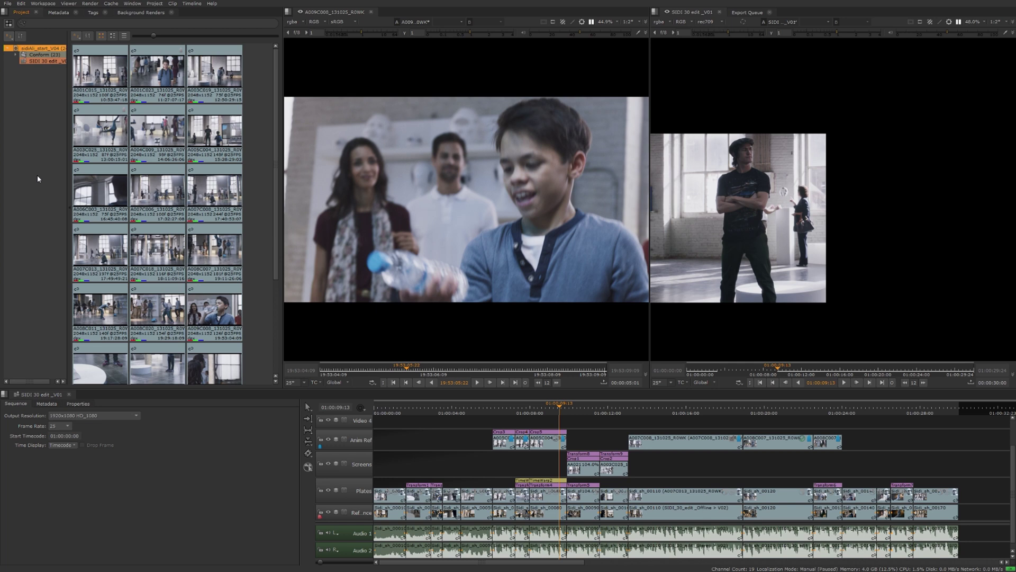
# - Import the screens/tiffs folder with default file patterns and show the new tiffs bin
pyautogui.rightClick(36, 117)
pyautogui.moveTo(65, 128)
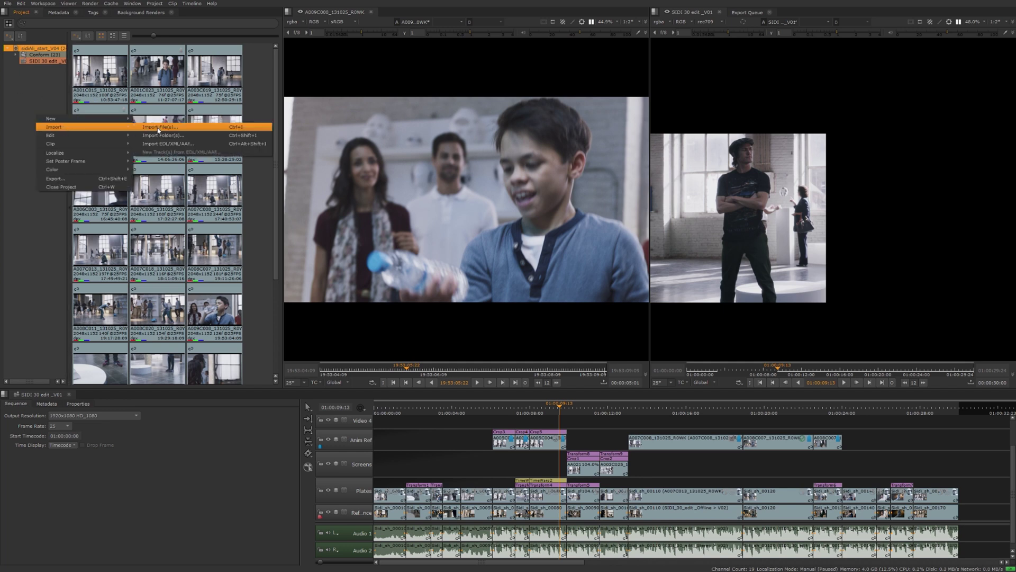
pyautogui.click(176, 136)
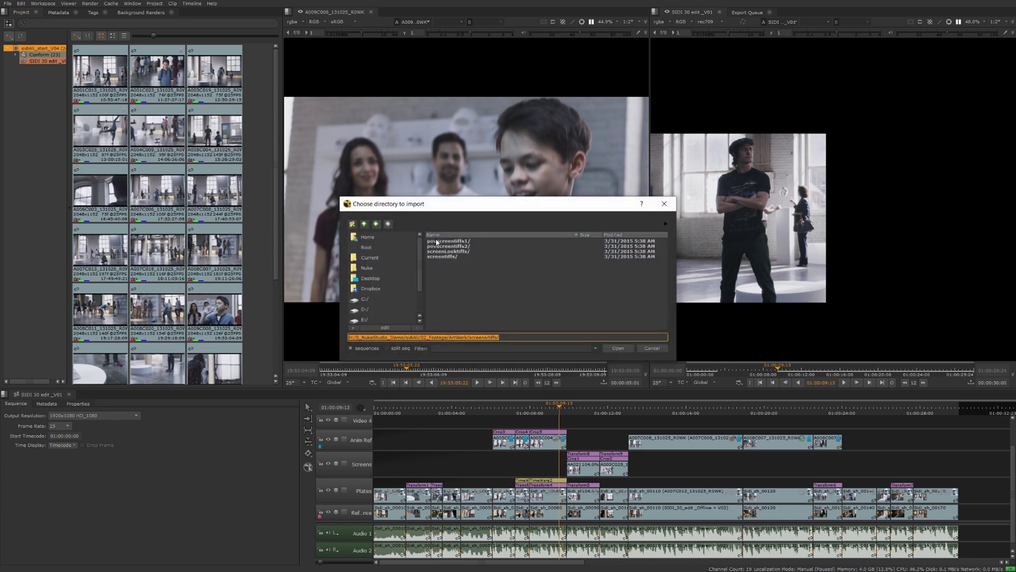
pyautogui.click(364, 224)
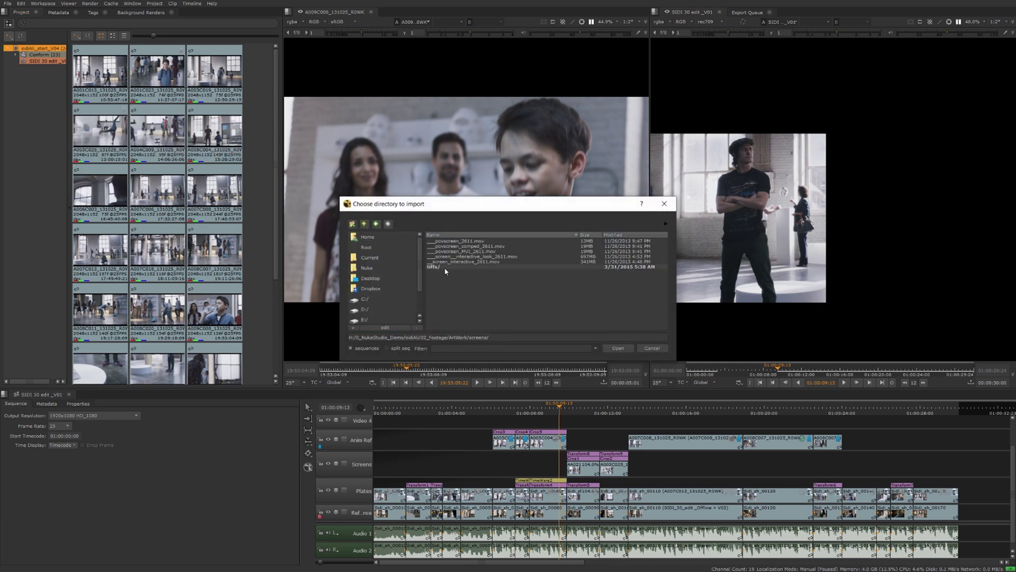
pyautogui.click(627, 349)
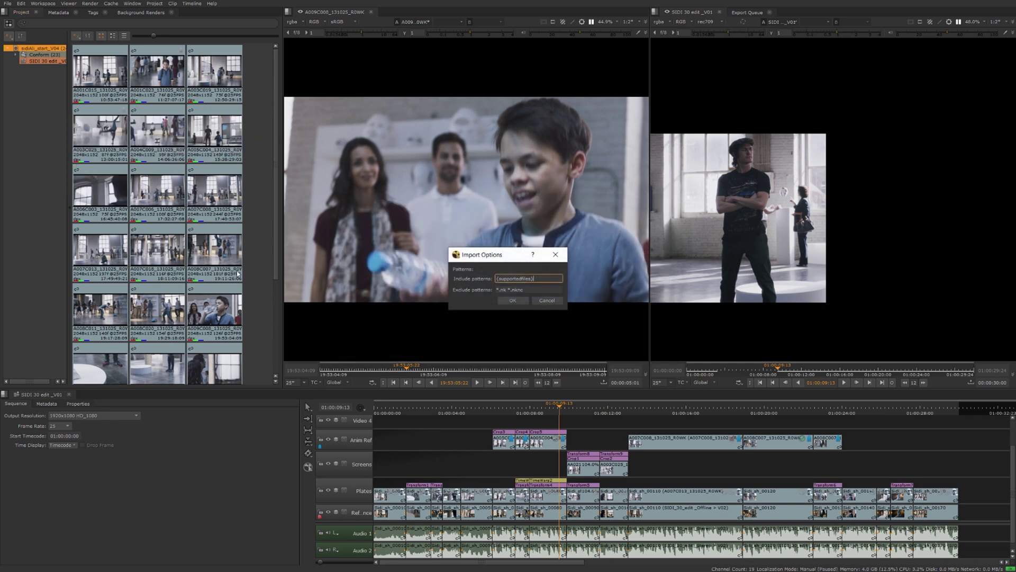
pyautogui.press('Return')
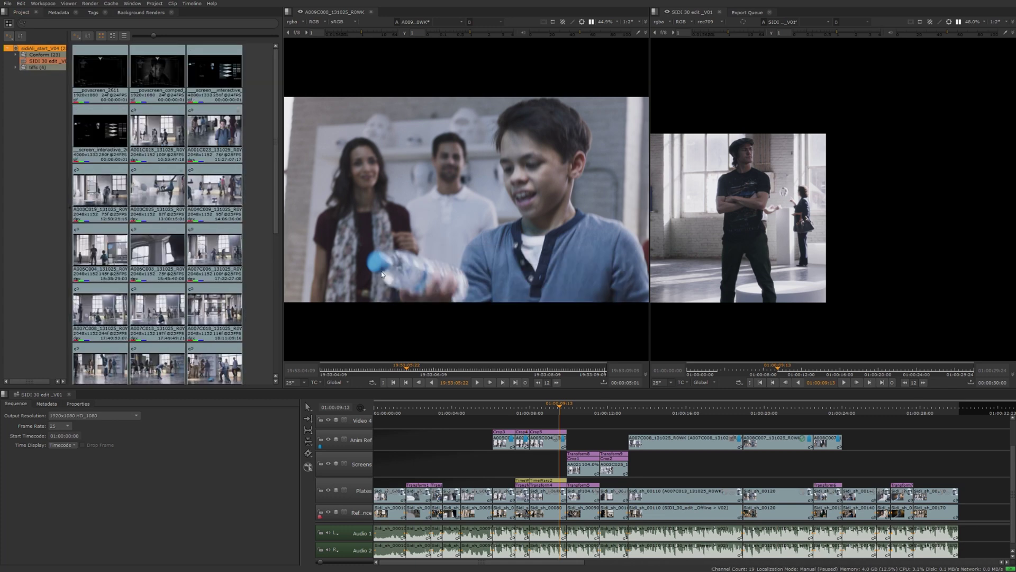
pyautogui.click(33, 68)
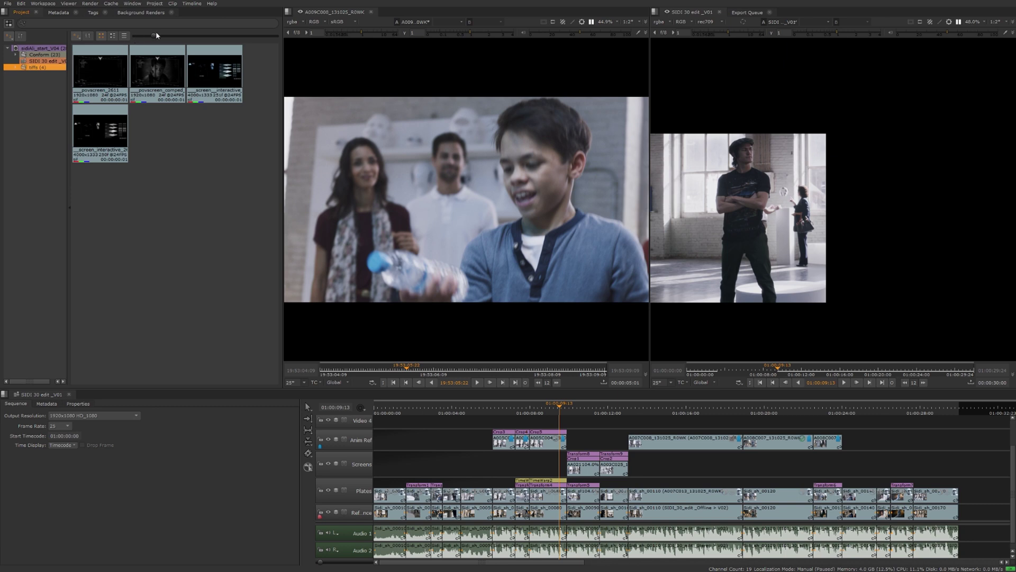
# - Enlarge the clip thumbnails, expand the tiffs bin and widen the project tree panel
pyautogui.moveTo(156, 35); pyautogui.dragTo(191, 38)
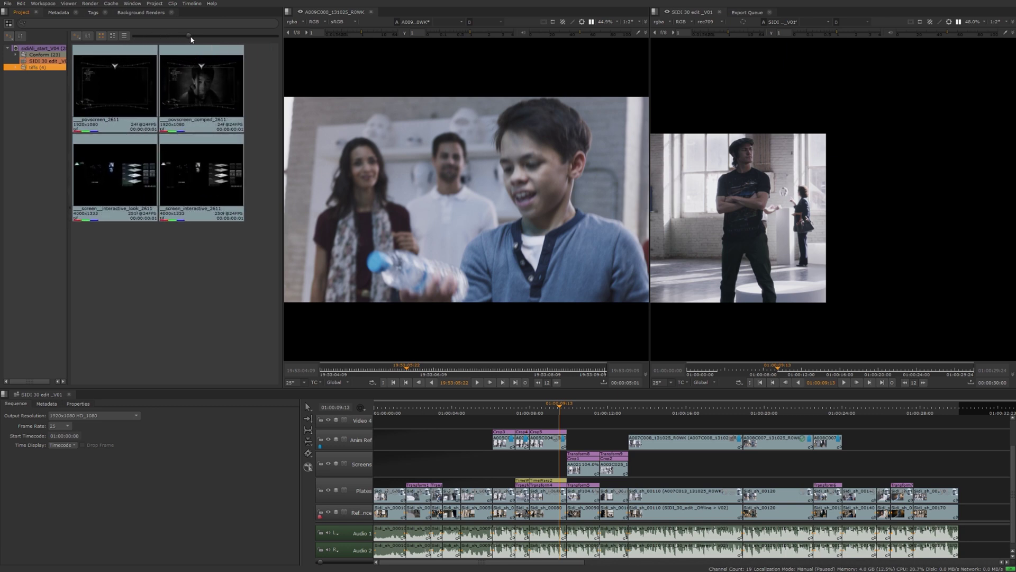
pyautogui.click(15, 67)
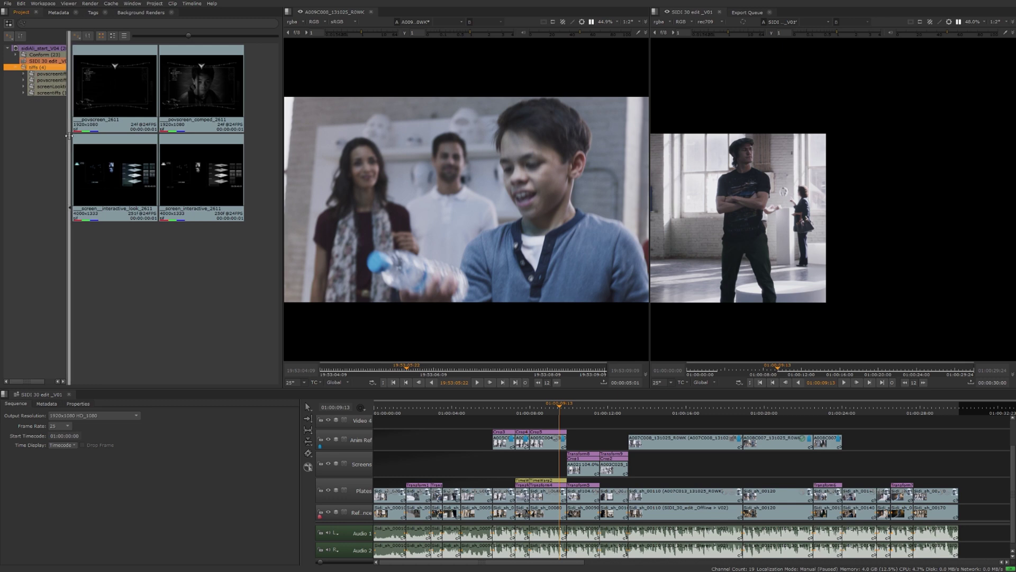
pyautogui.moveTo(69, 136); pyautogui.dragTo(87, 136)
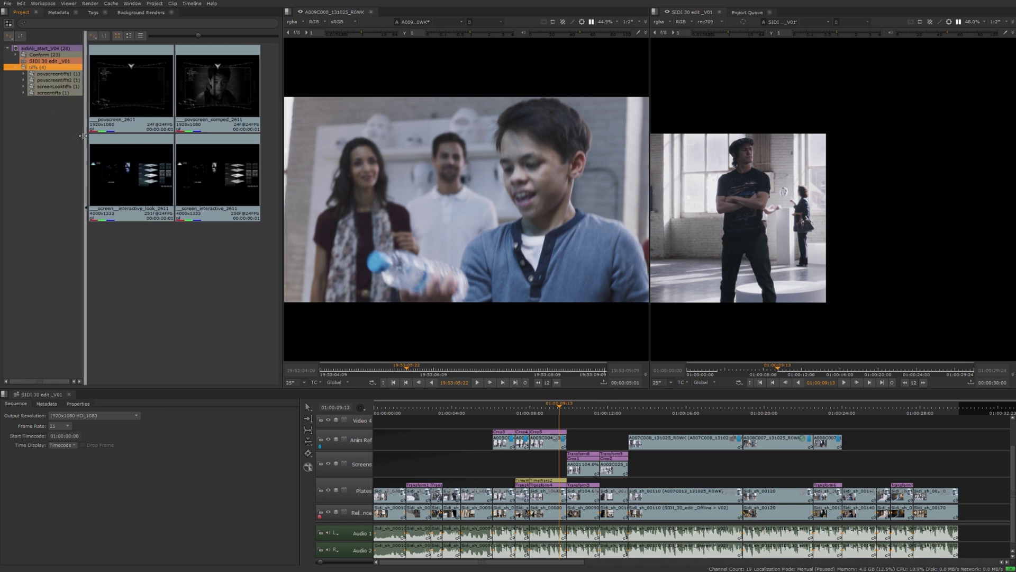
# - Inspect the povscreentiffs1, povscreentiffs2, screenLooktiffs and screentiffs sub-bins, then collapse tiffs
pyautogui.click(23, 73)
pyautogui.click(24, 85)
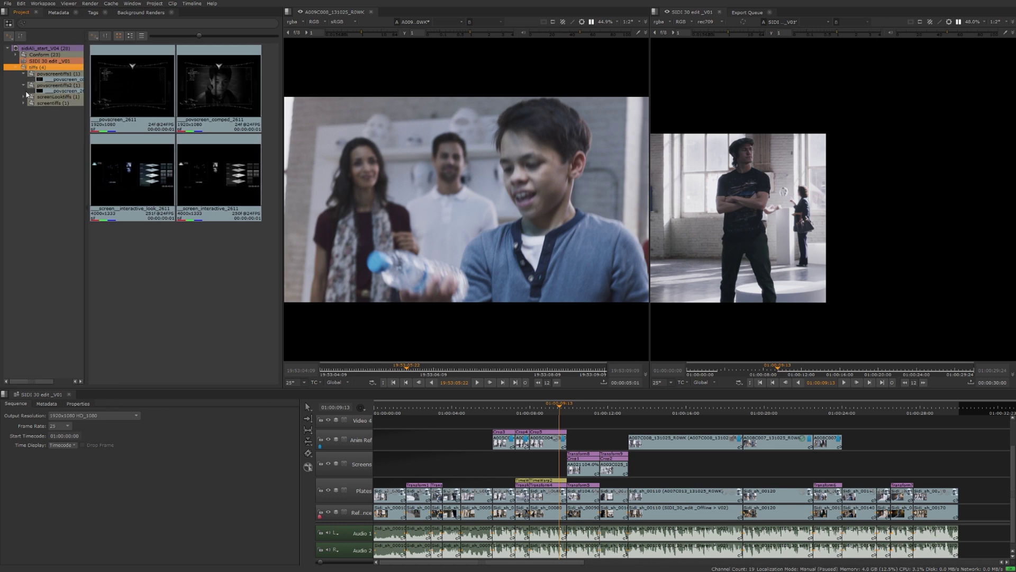
pyautogui.click(24, 96)
pyautogui.click(23, 108)
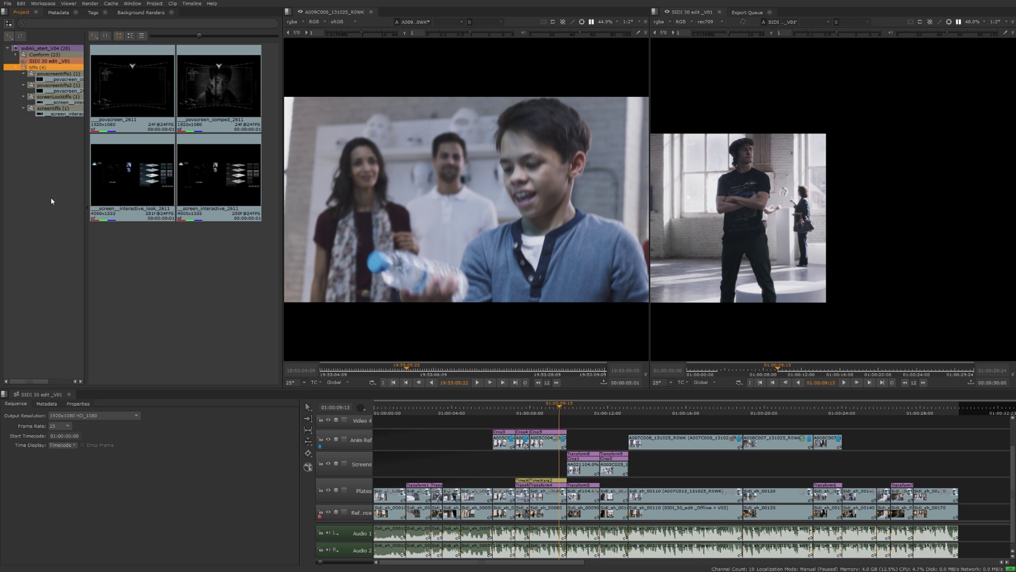
pyautogui.click(16, 67)
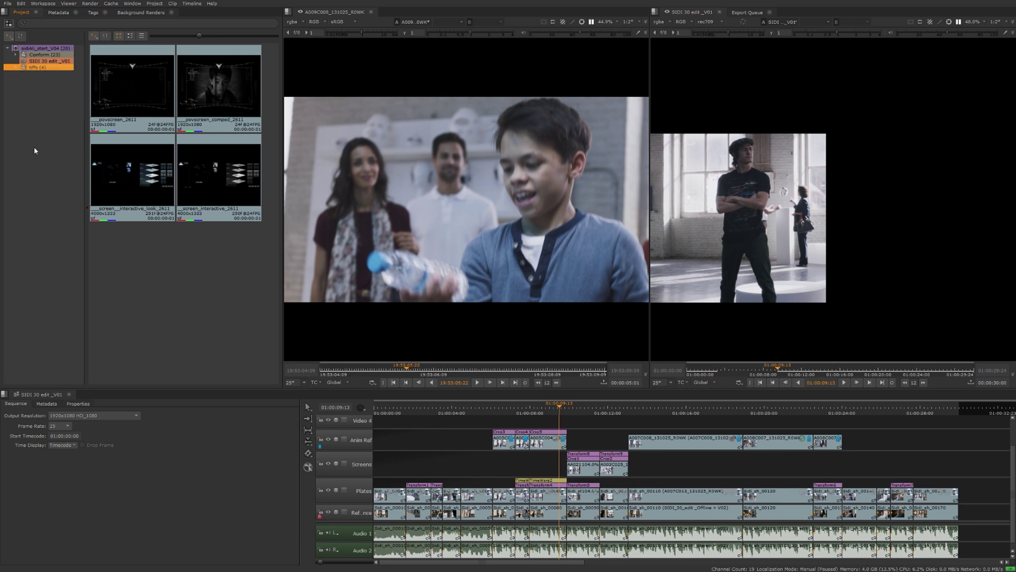
# - Load the povscreen_2611 HUD clip into the source viewer and play it
pyautogui.doubleClick(132, 76)
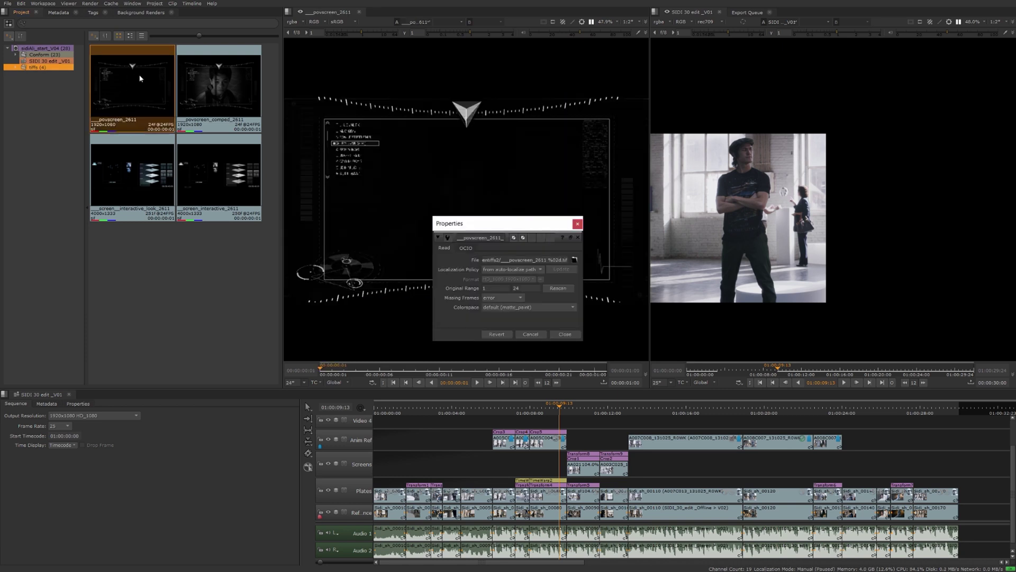
pyautogui.click(565, 334)
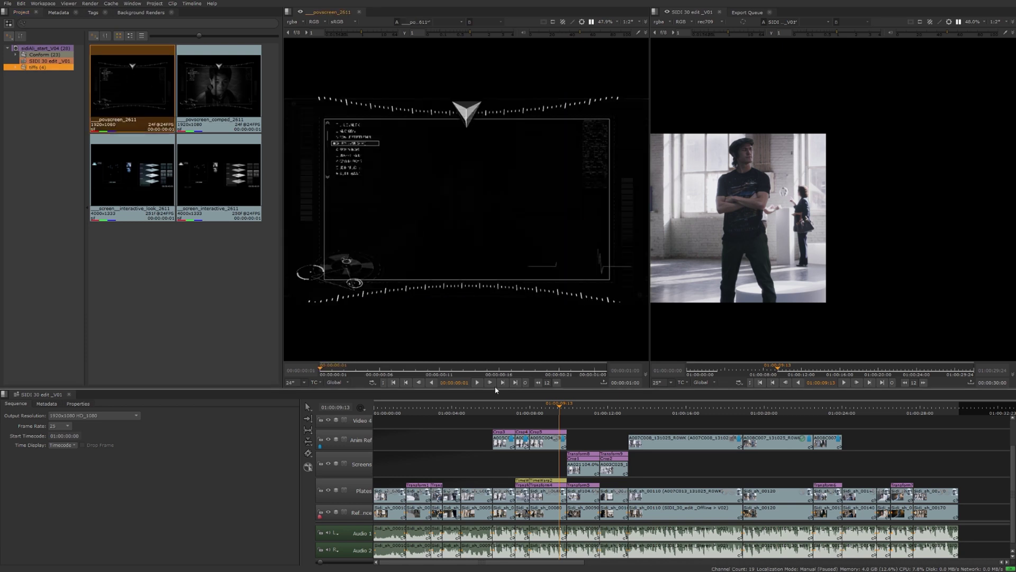
pyautogui.click(476, 383)
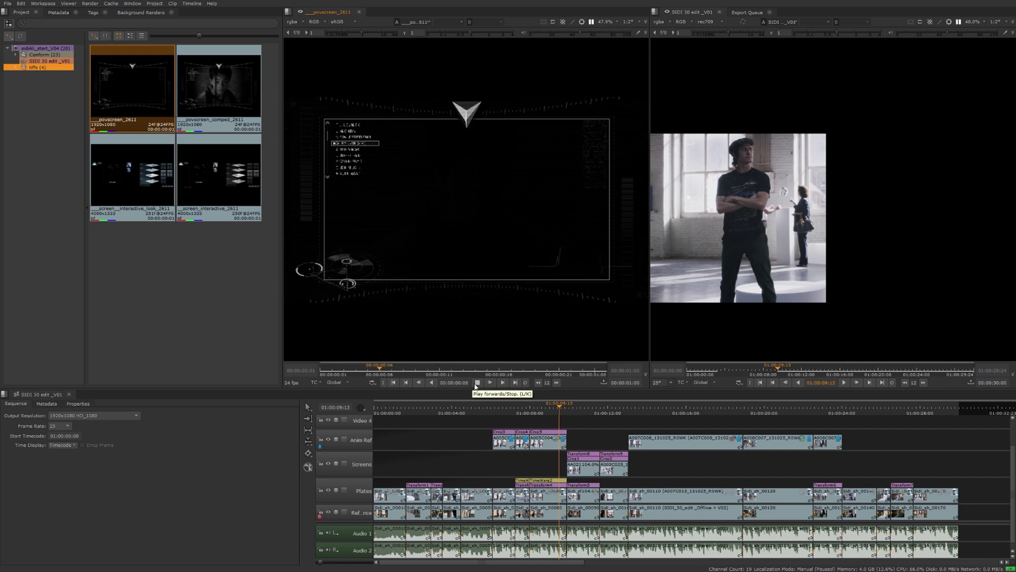
pyautogui.click(476, 383)
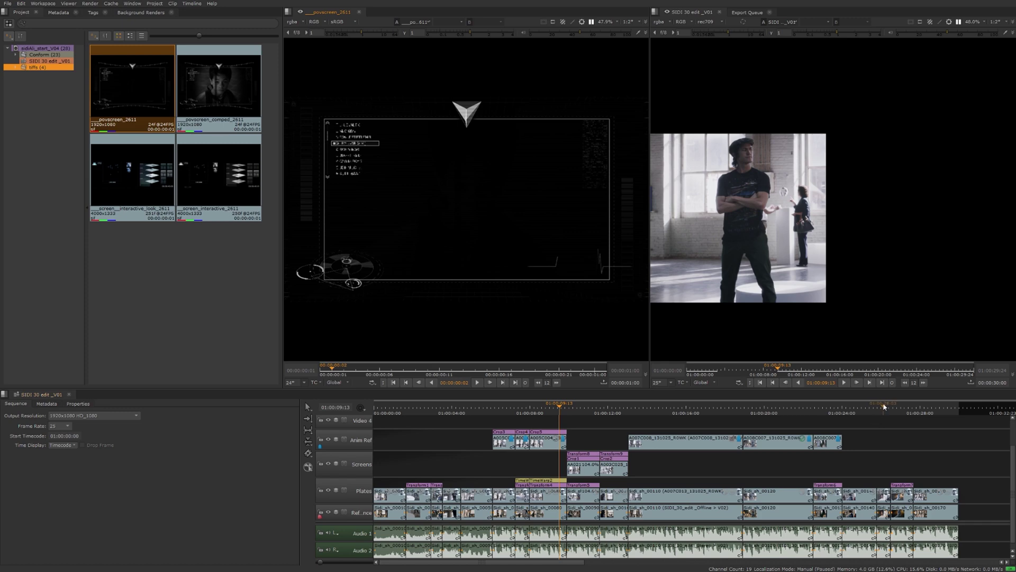
# - Put the edit's playhead on the bottle shot near 01:00:27; cancel the attempted drag onto Video 4
pyautogui.click(904, 418)
pyautogui.moveTo(904, 421)
pyautogui.mouseDown()
pyautogui.moveTo(892, 421)
pyautogui.moveTo(904, 421)
pyautogui.moveTo(898, 406)
pyautogui.mouseUp()
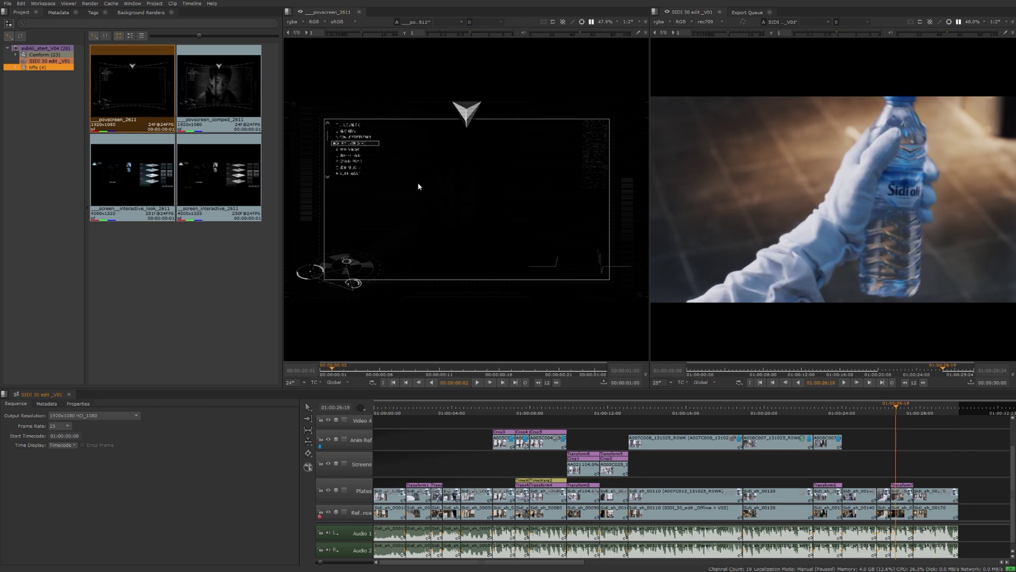
pyautogui.moveTo(126, 95); pyautogui.dragTo(907, 425)
pyautogui.click(562, 299)
# - Target Video 4 and overwrite povscreen_2611 at the playhead, bringing up the frame-rate prompt
pyautogui.press('Up')
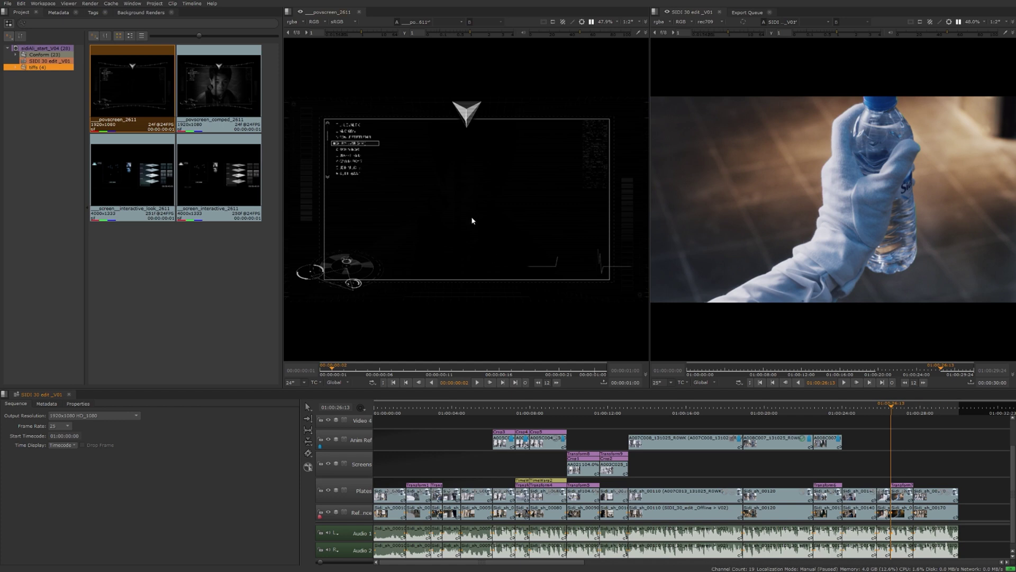
pyautogui.click(362, 420)
pyautogui.rightClick(462, 206)
pyautogui.moveTo(471, 230)
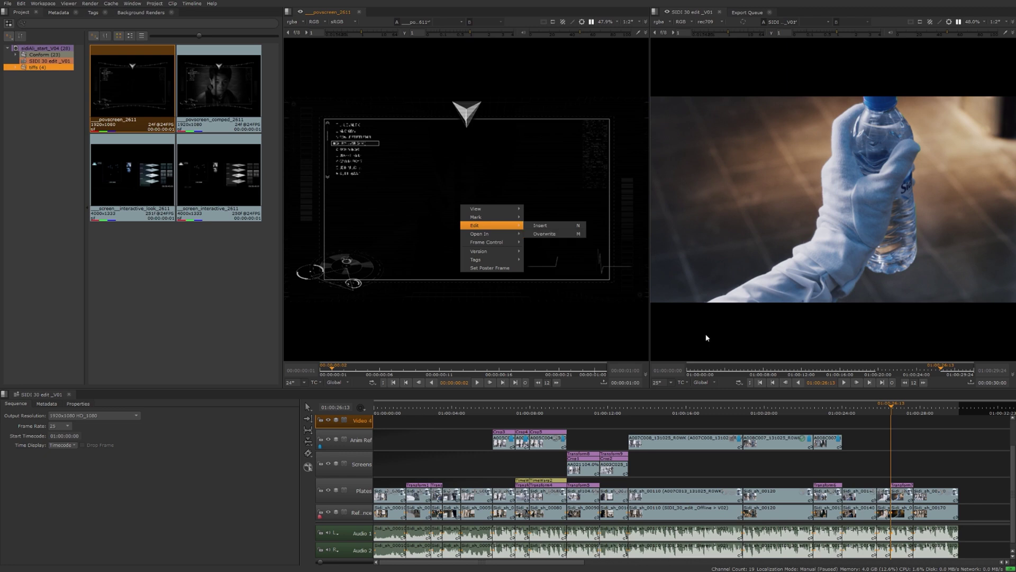
pyautogui.press('Down')
pyautogui.press('Down')
pyautogui.press('Down')
pyautogui.press('Down')
pyautogui.press('Down')
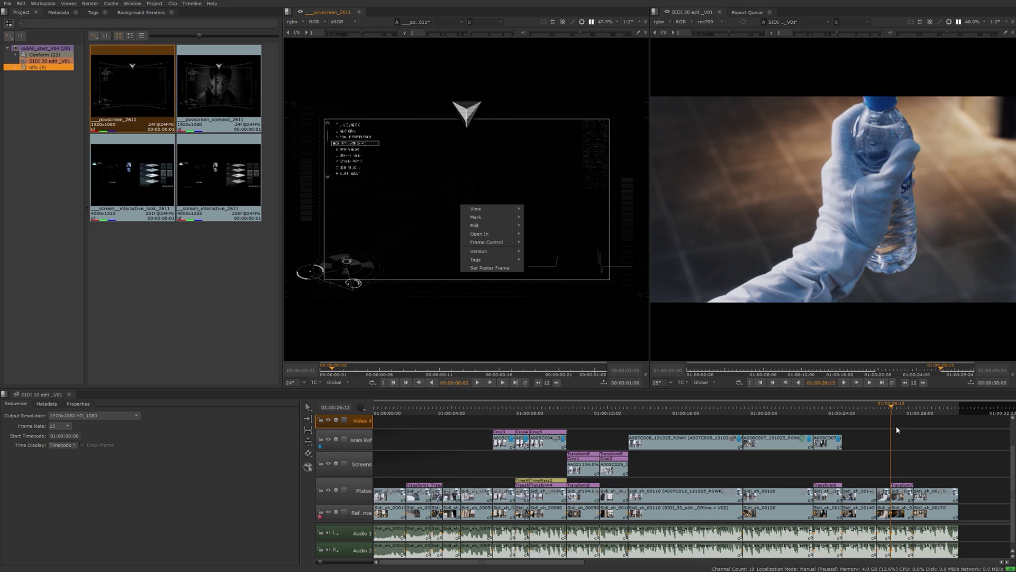
pyautogui.click(357, 422)
pyautogui.rightClick(465, 201)
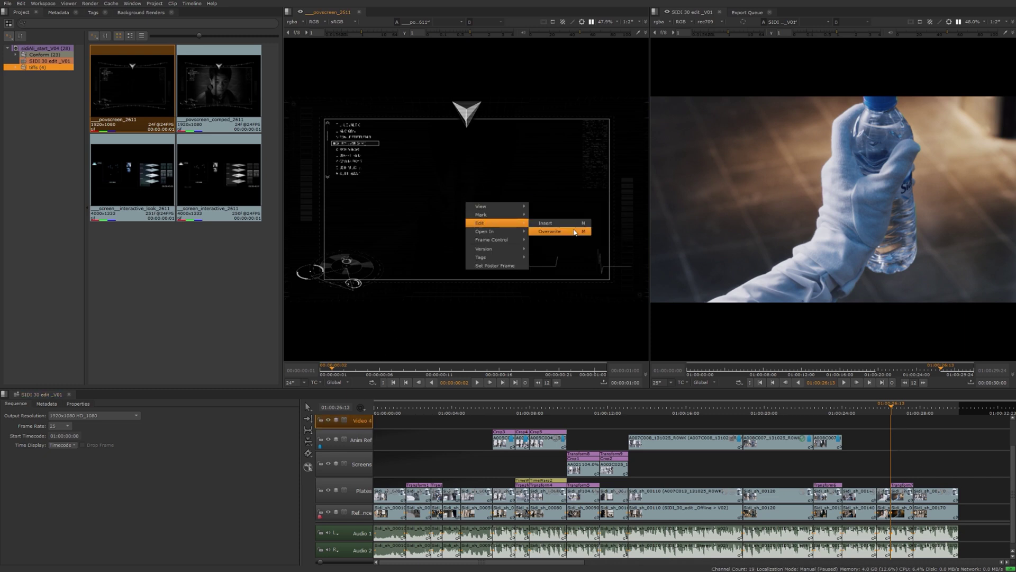
pyautogui.click(577, 233)
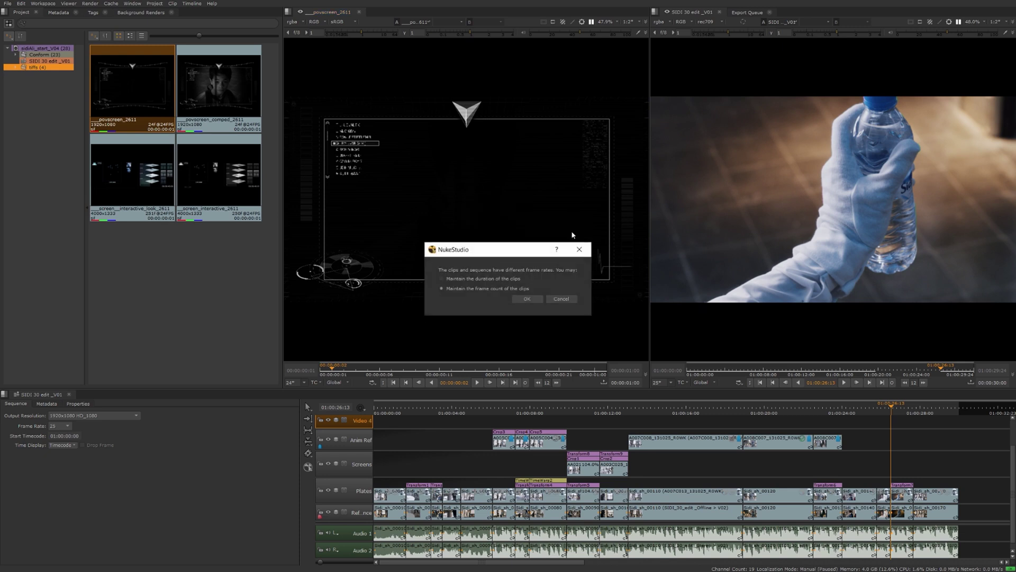
# - Keep the clip's frame count to place povscreen_2611 on Video 4, then enable track blending over the bottle shot
pyautogui.click(528, 299)
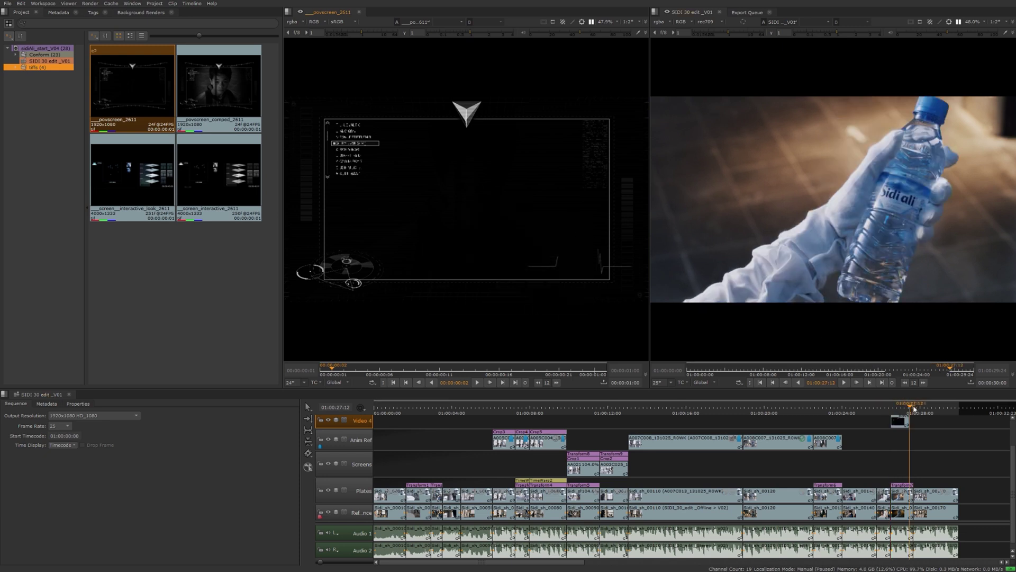
pyautogui.moveTo(912, 409); pyautogui.dragTo(898, 407)
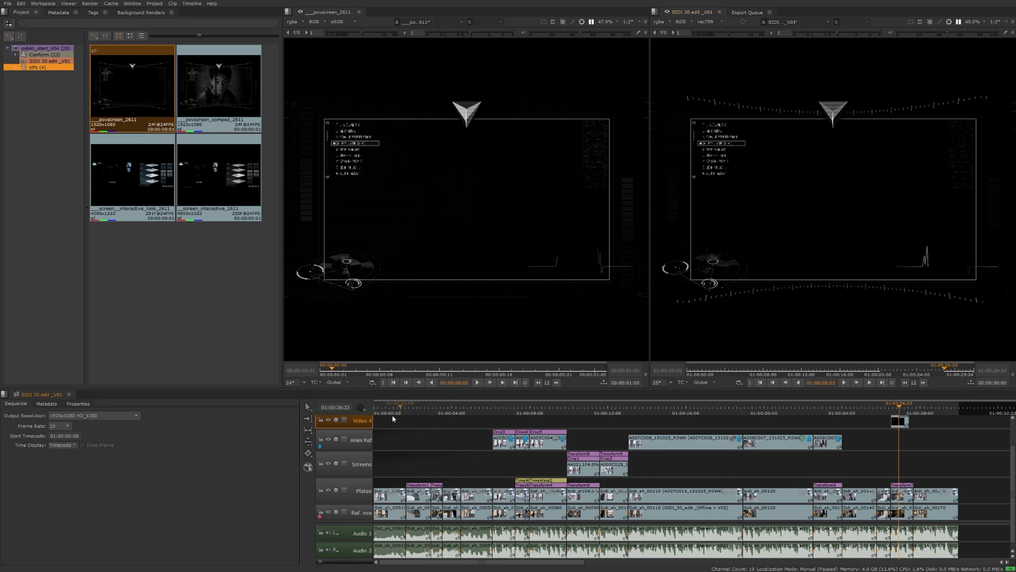
pyautogui.click(336, 420)
pyautogui.moveTo(337, 422); pyautogui.dragTo(380, 446)
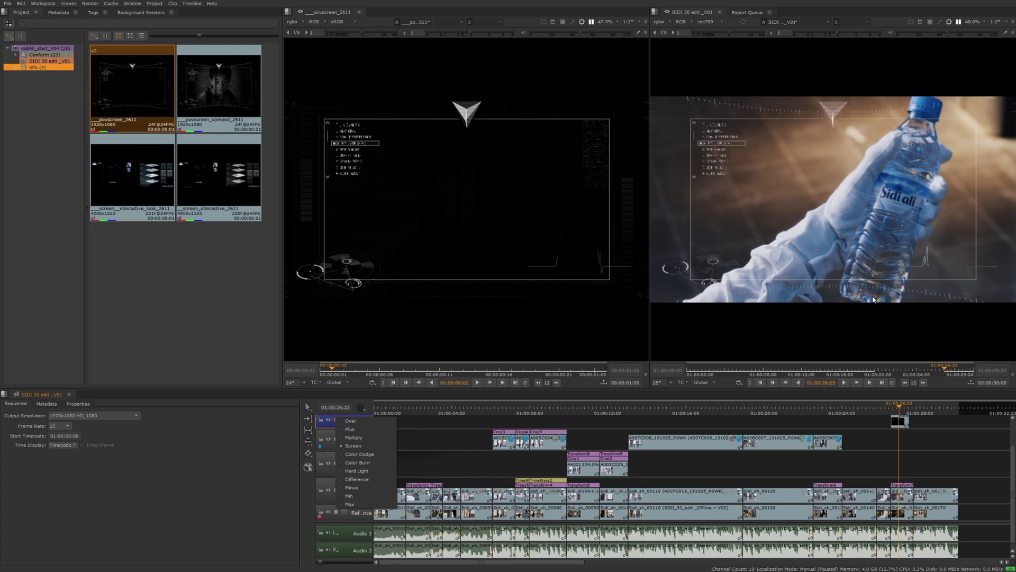
# - Load povscreen_comped_2611 into the source viewer and play it
pyautogui.doubleClick(235, 96)
pyautogui.click(580, 225)
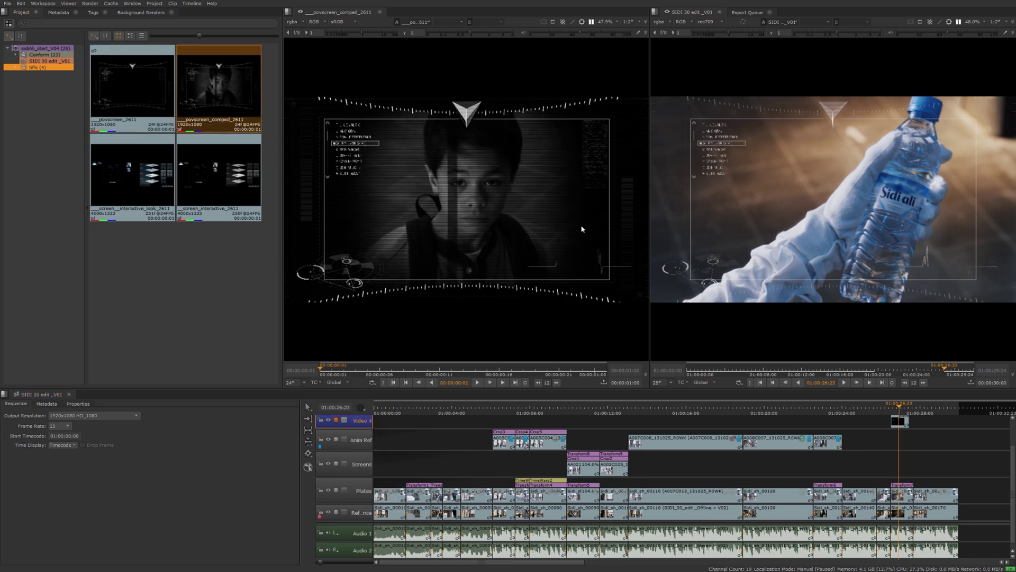
pyautogui.click(477, 382)
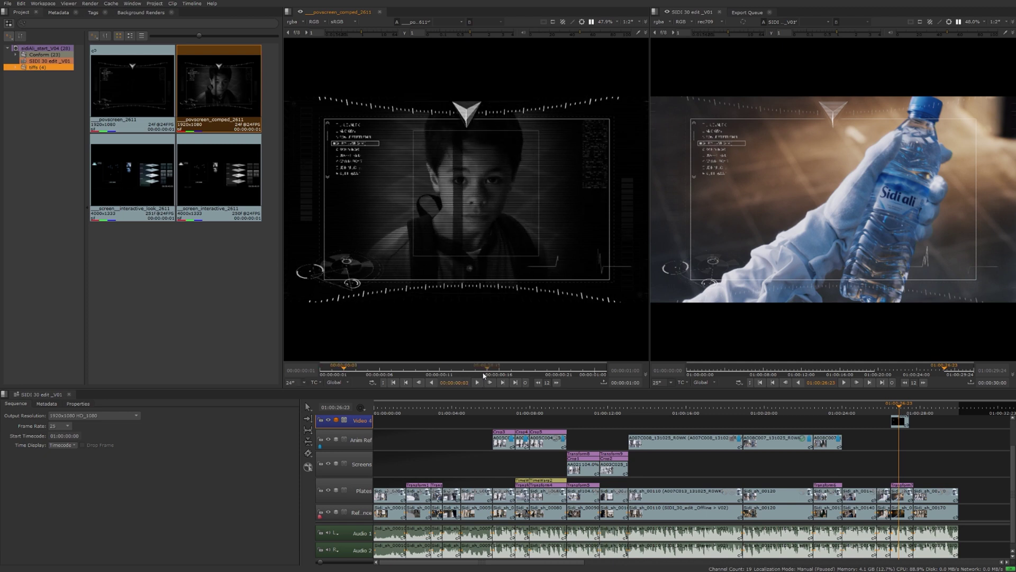
# - Move the edit's playhead to the office shot near 01:00:04:12
pyautogui.click(441, 409)
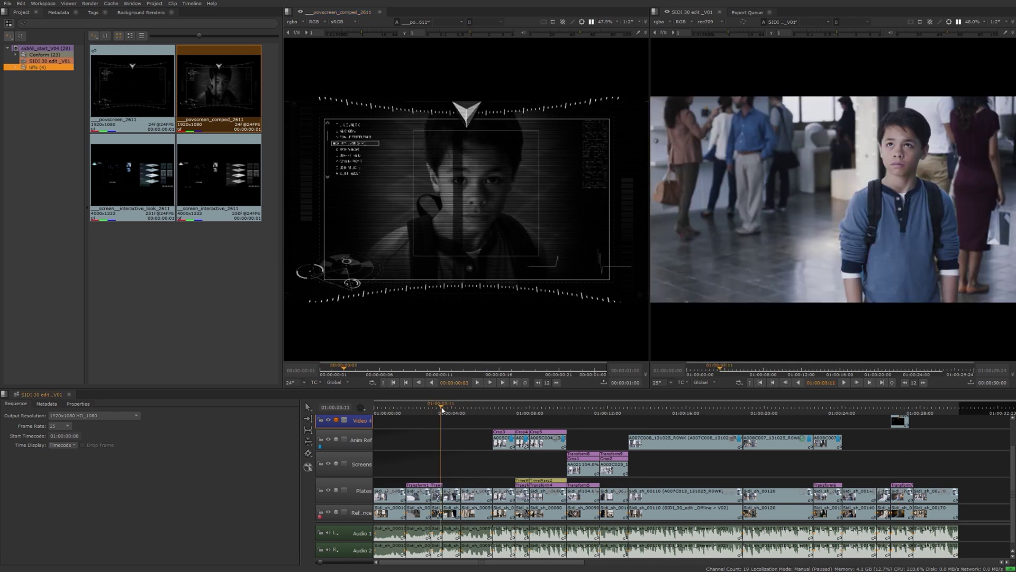
pyautogui.moveTo(441, 408)
pyautogui.mouseDown()
pyautogui.moveTo(416, 417)
pyautogui.moveTo(459, 417)
pyautogui.mouseUp()
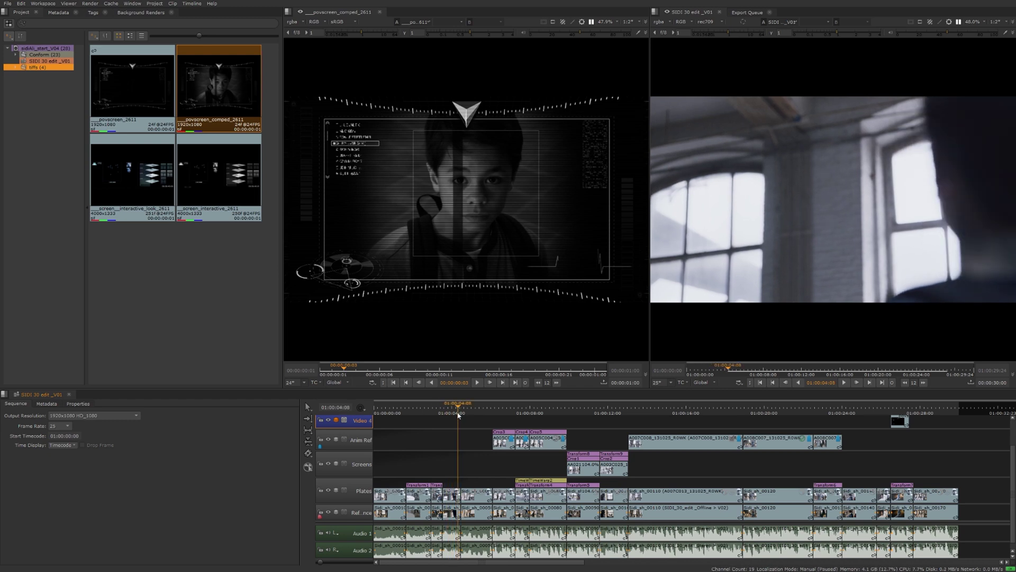
pyautogui.press('Right')
pyautogui.press('Right')
pyautogui.press('Right')
pyautogui.press('Right')
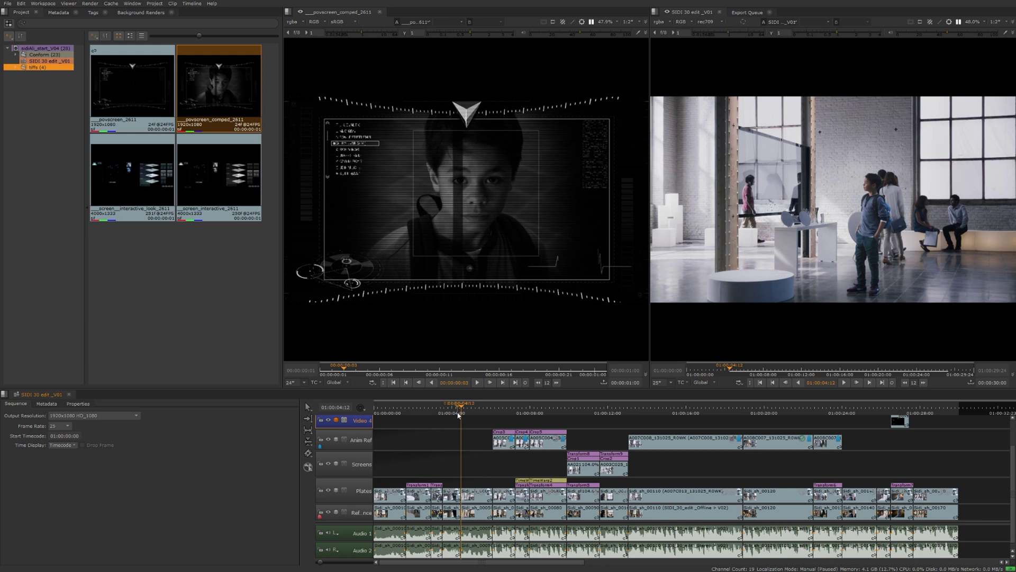
# - Insert povscreen_comped_2611 at the office shot keeping its frame count, then scrub to 01:00:06:02
pyautogui.rightClick(476, 218)
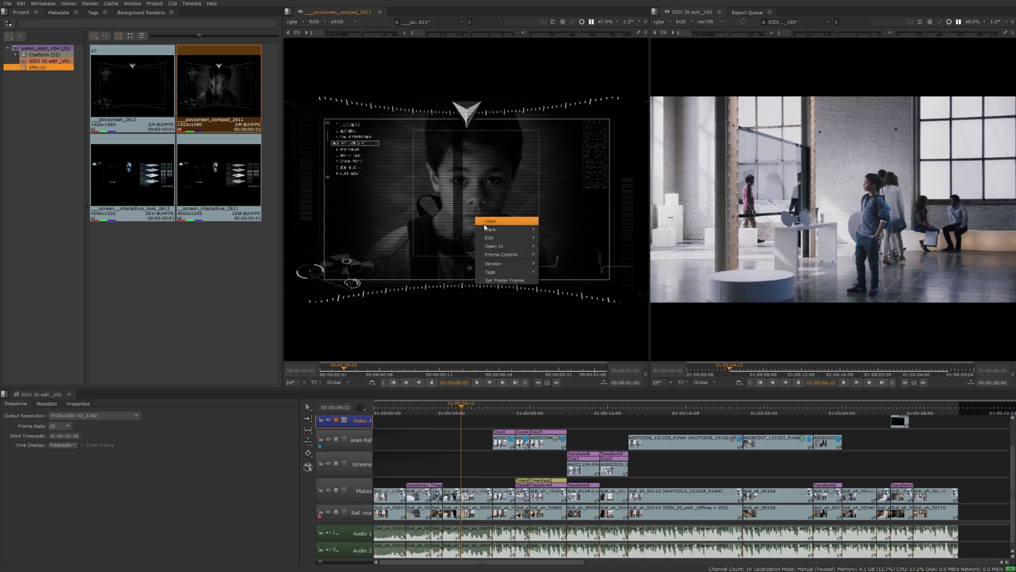
pyautogui.moveTo(498, 238)
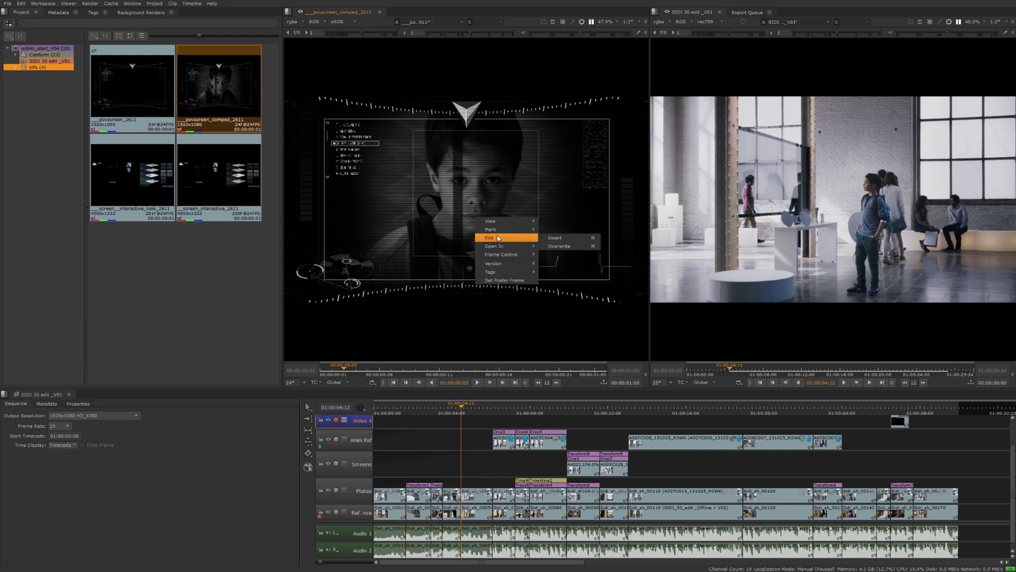
pyautogui.click(552, 239)
pyautogui.click(531, 302)
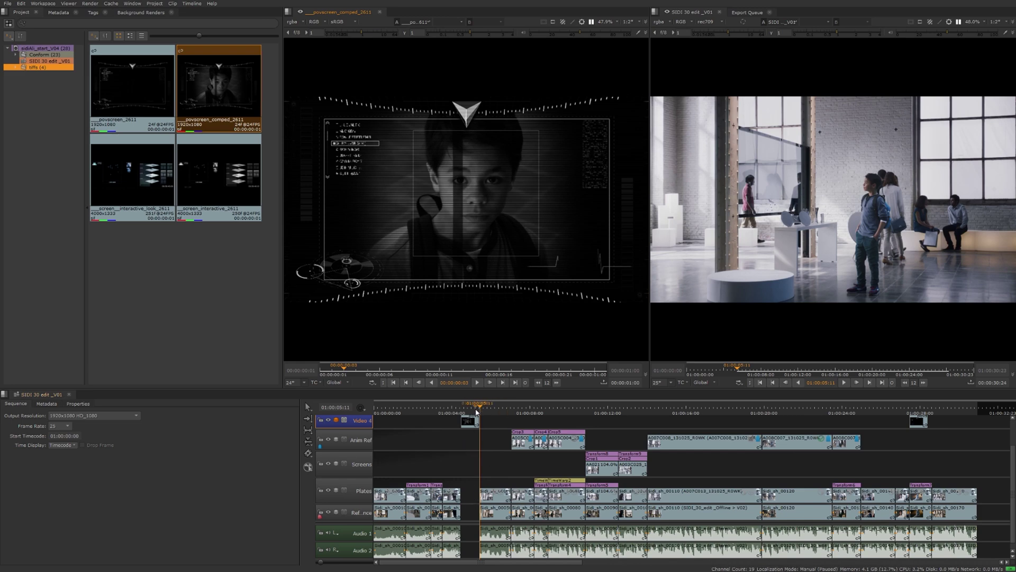
pyautogui.moveTo(477, 412)
pyautogui.mouseDown()
pyautogui.moveTo(504, 412)
pyautogui.moveTo(449, 413)
pyautogui.moveTo(492, 409)
pyautogui.mouseUp()
# - Place screen_interactive_2611 from the bin onto Video 4 at 01:00:28:16, keeping its original frame count
pyautogui.click(141, 183)
pyautogui.click(189, 184)
pyautogui.click(148, 182)
pyautogui.click(240, 186)
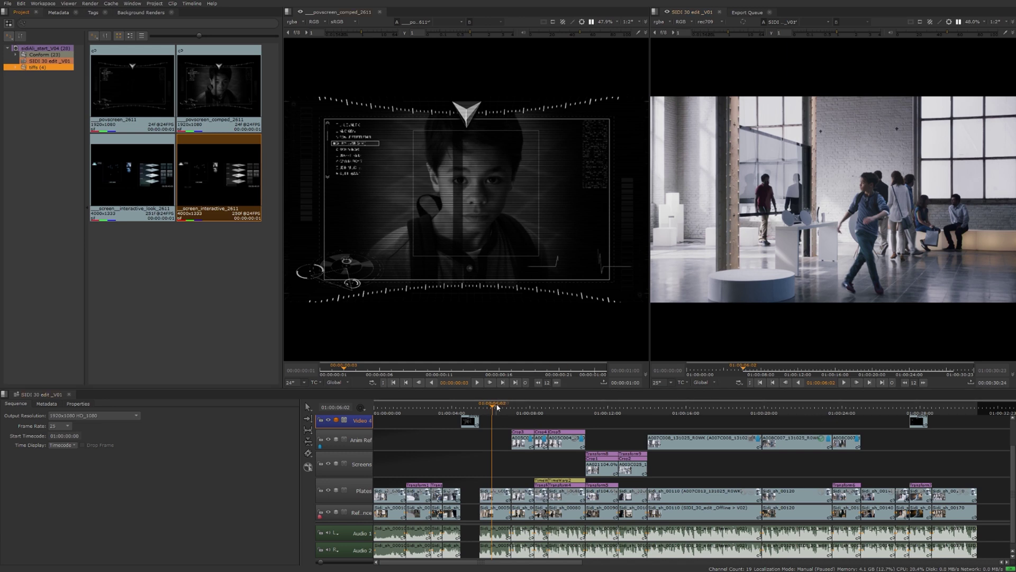
pyautogui.moveTo(493, 406); pyautogui.dragTo(959, 427)
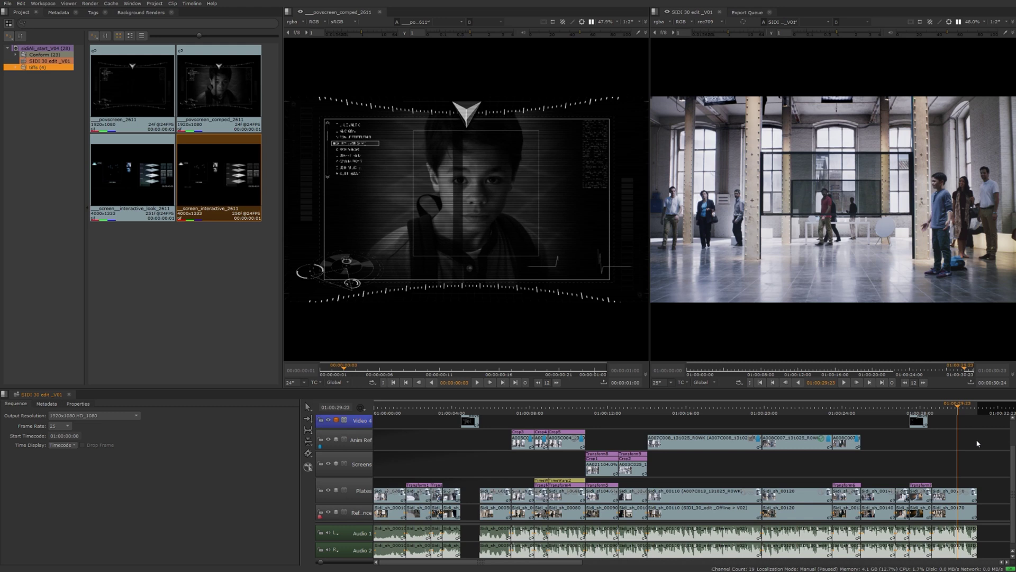
pyautogui.press('j')
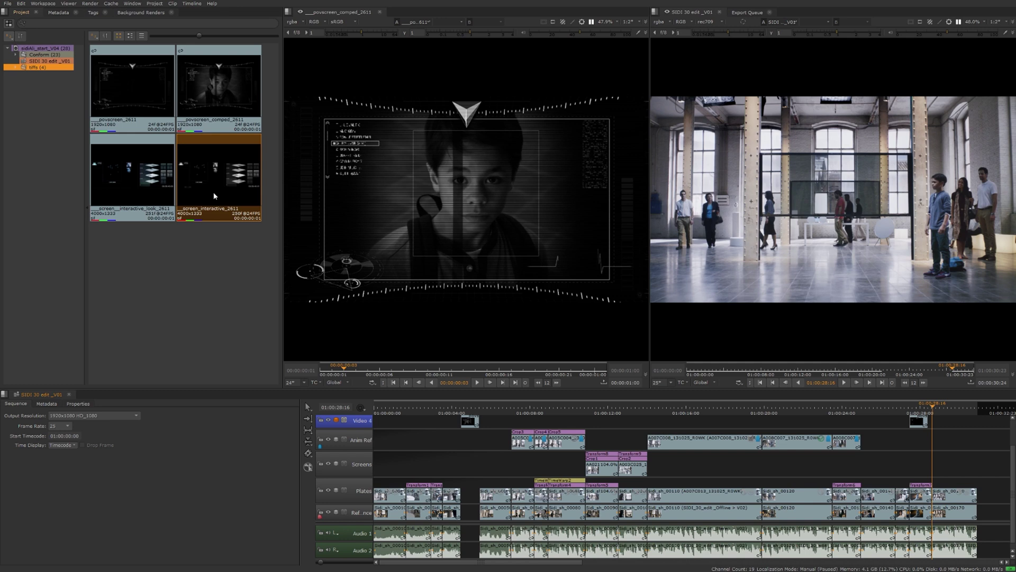
pyautogui.moveTo(214, 196); pyautogui.dragTo(936, 425)
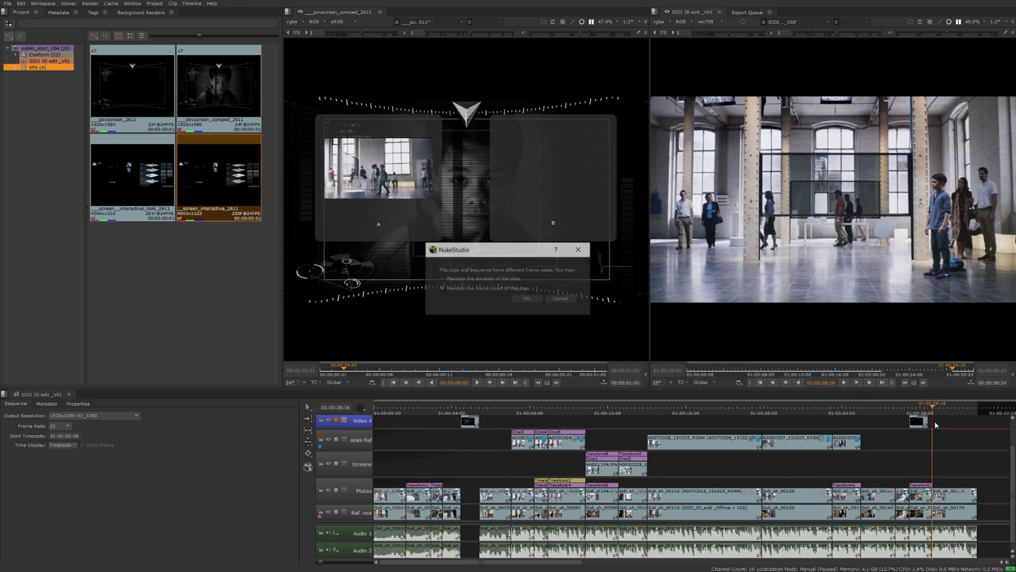
pyautogui.click(526, 299)
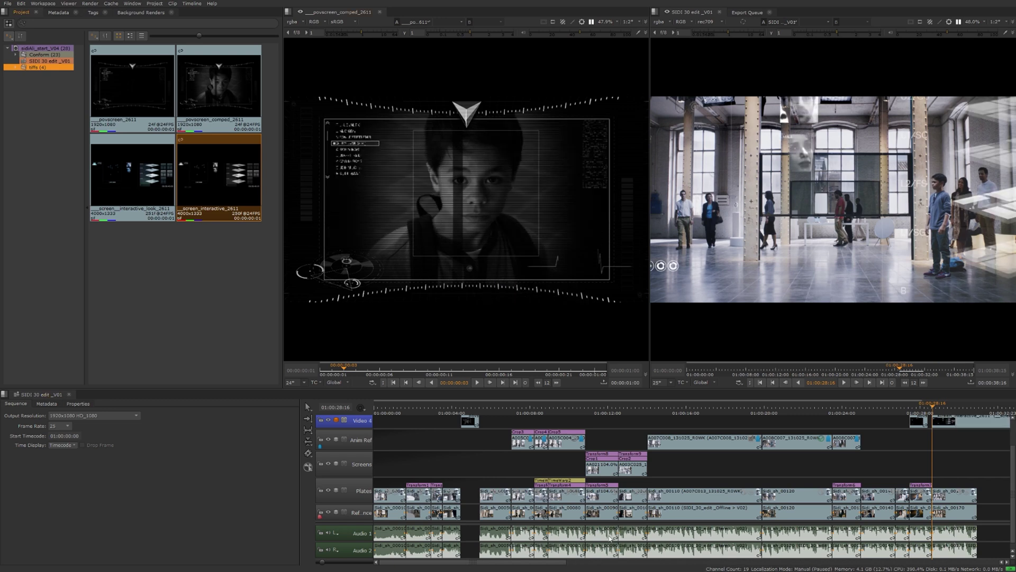
pyautogui.click(918, 421)
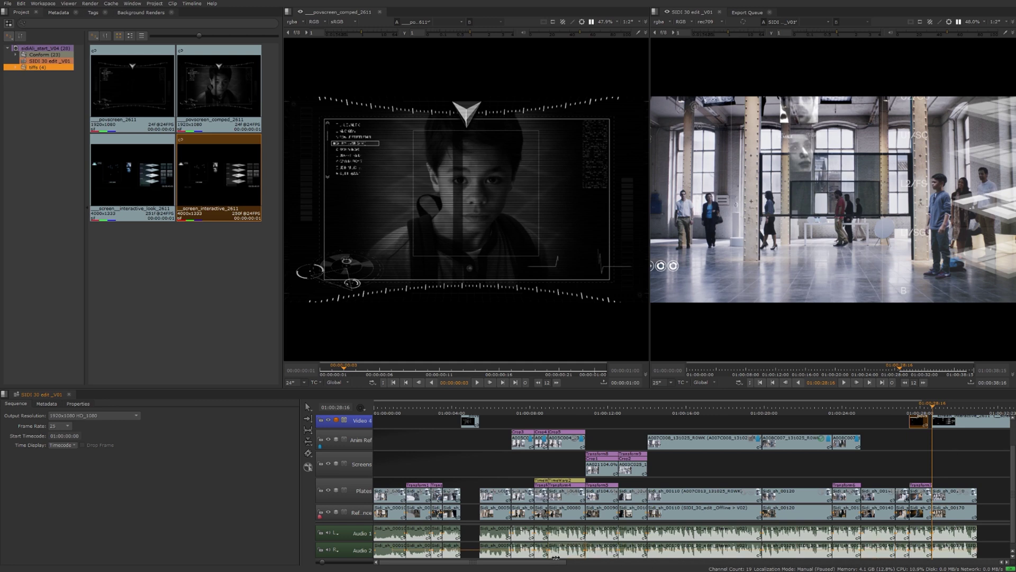
pyautogui.moveTo(550, 564); pyautogui.dragTo(621, 564)
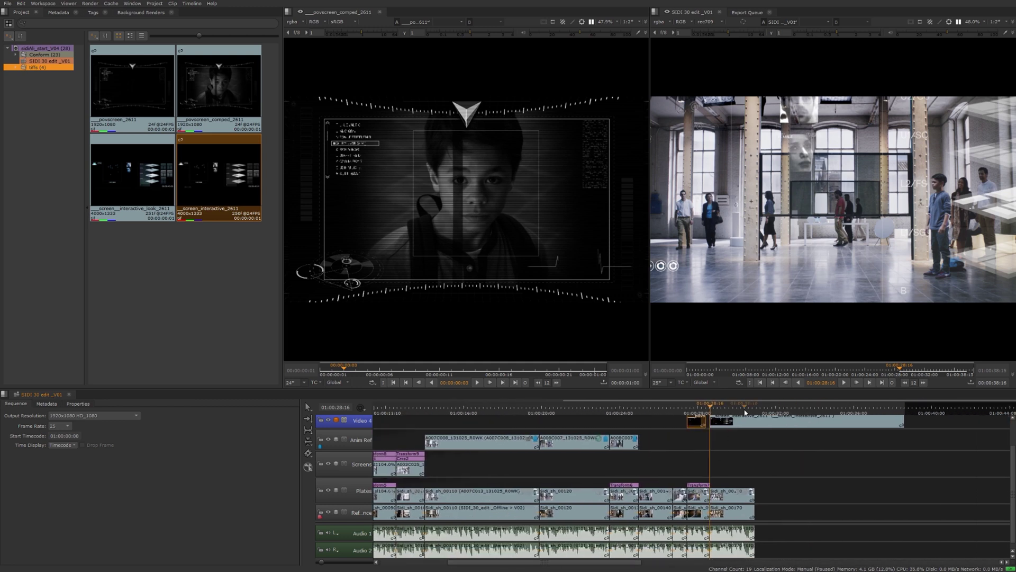
pyautogui.click(733, 496)
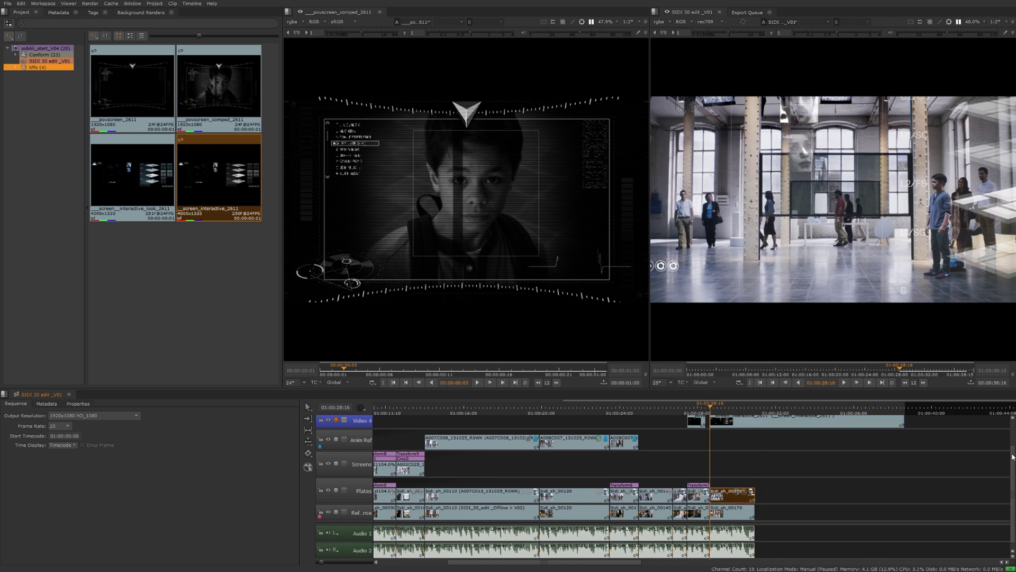
pyautogui.scroll(3, 1012, 457)
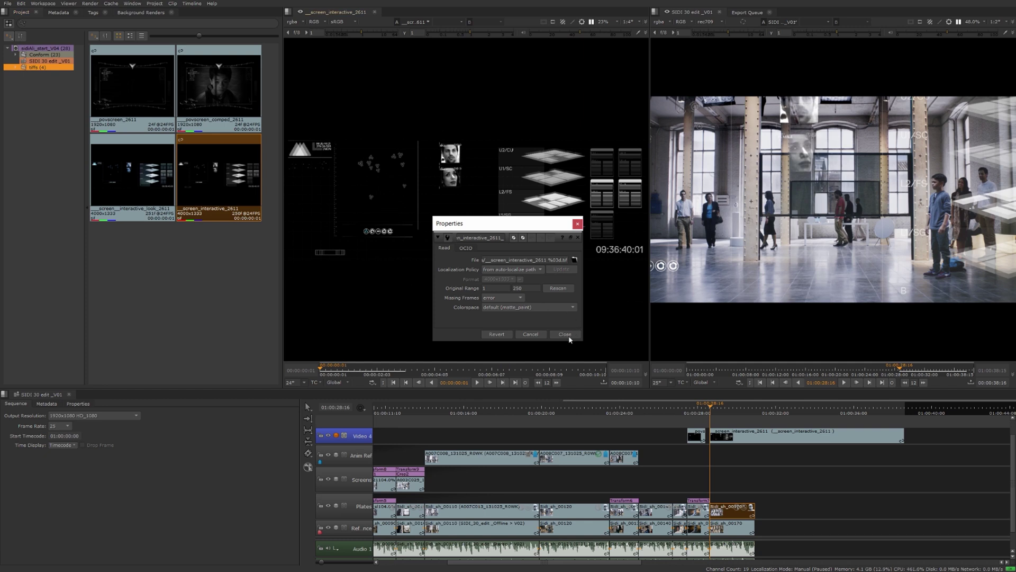
# - Play screen_interactive_2611 in the source viewer and stop around 00:00:07:01
pyautogui.click(563, 334)
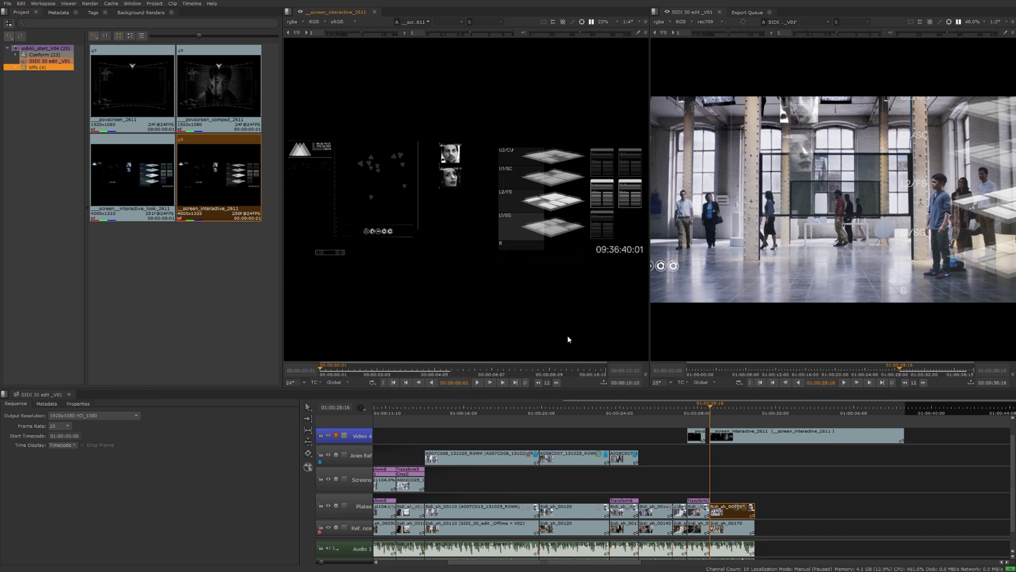
pyautogui.click(477, 383)
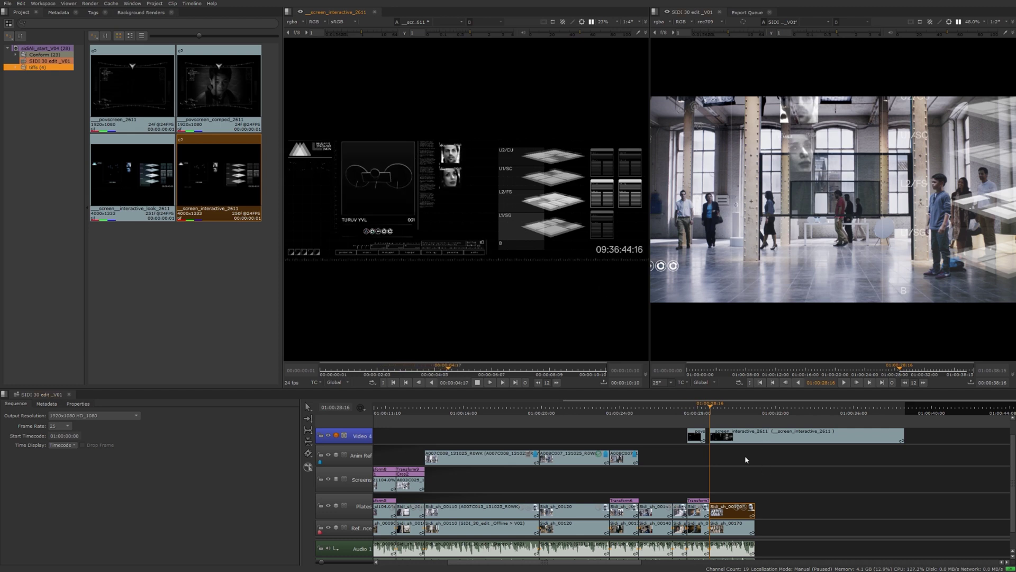
pyautogui.click(478, 382)
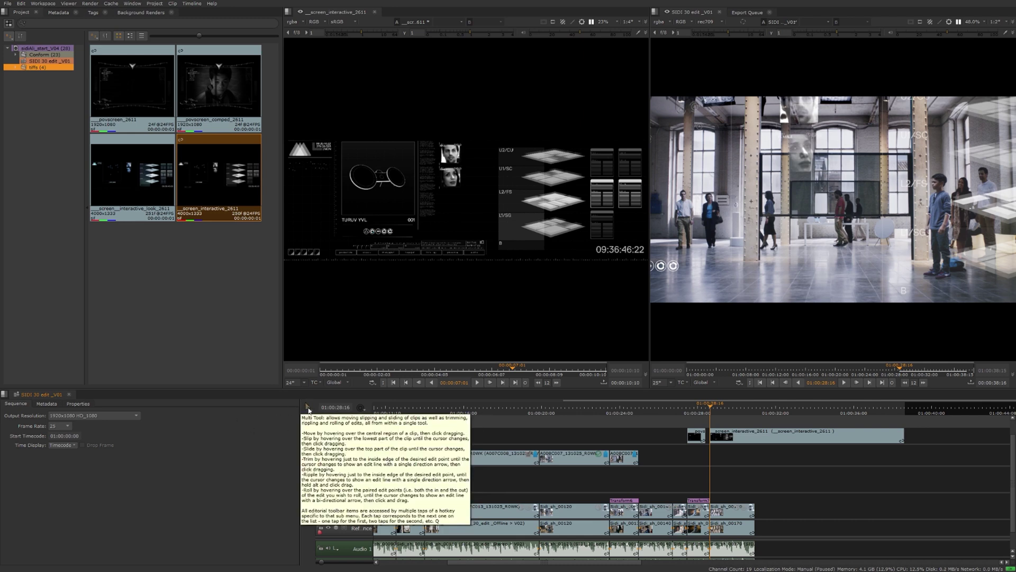
# - Switch the timeline tool from Multi Tool to Select, then bring up the Slip Clip / Slide Clip choices
pyautogui.click(308, 408)
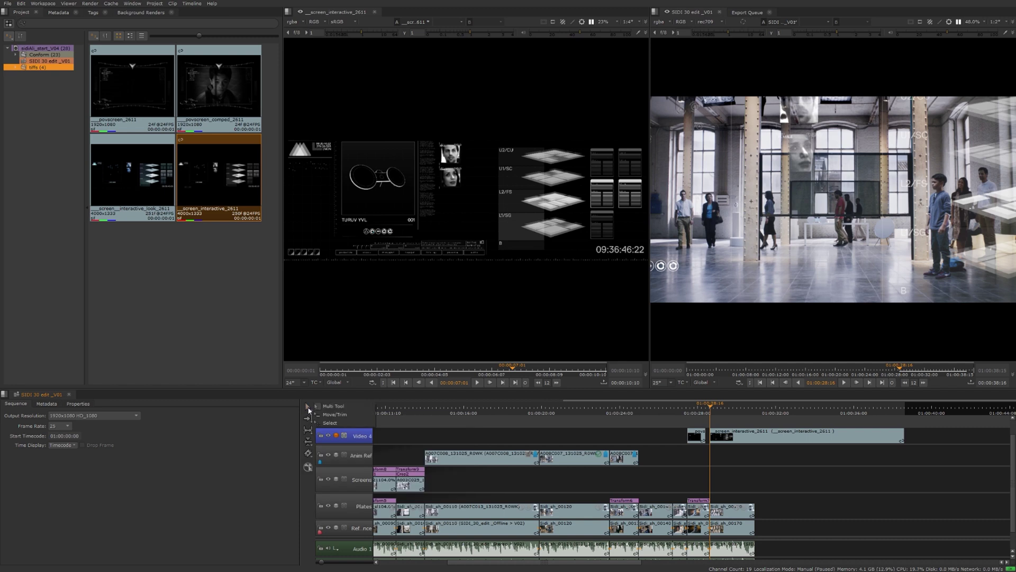
pyautogui.click(343, 423)
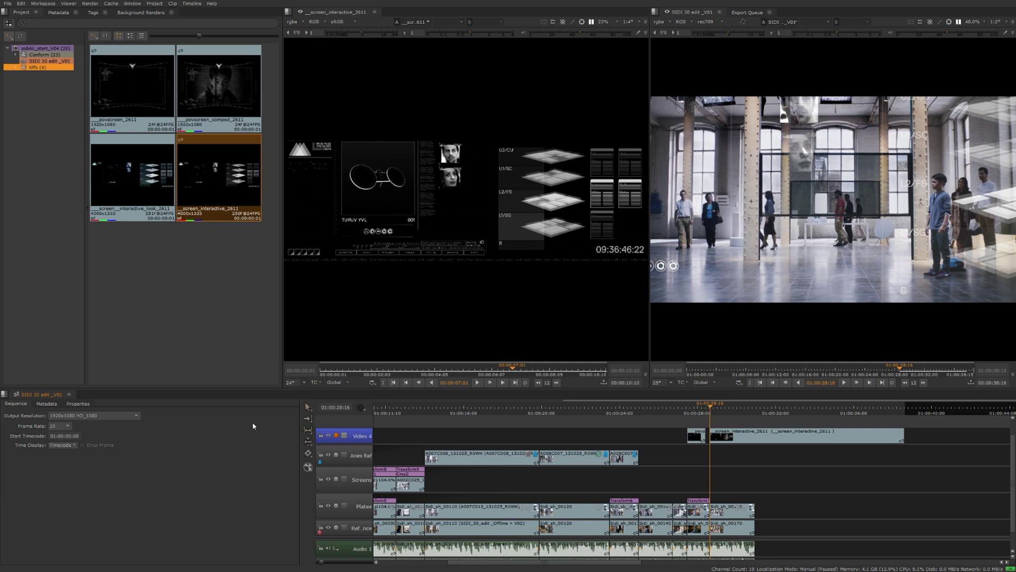
pyautogui.click(308, 419)
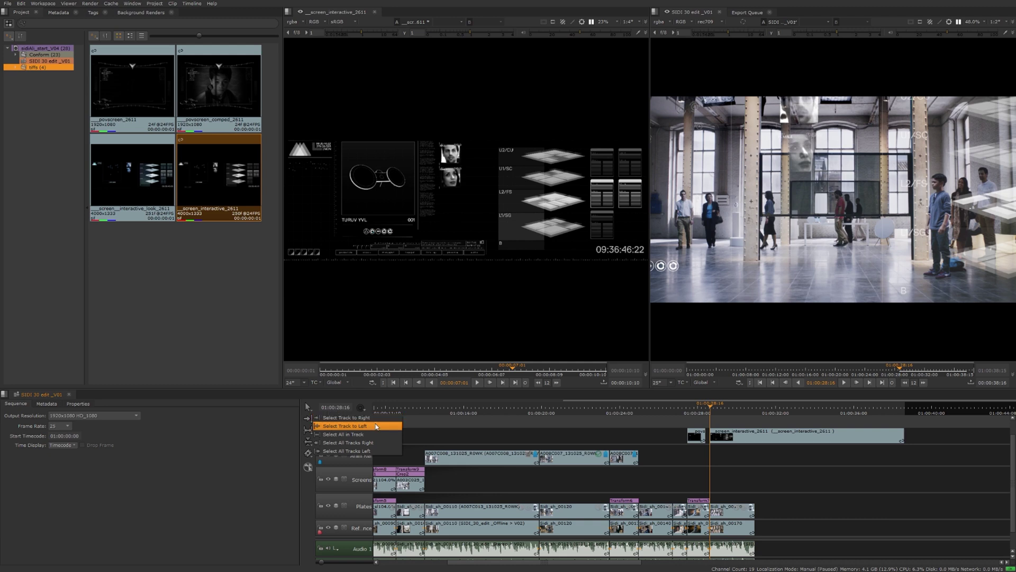
pyautogui.click(282, 421)
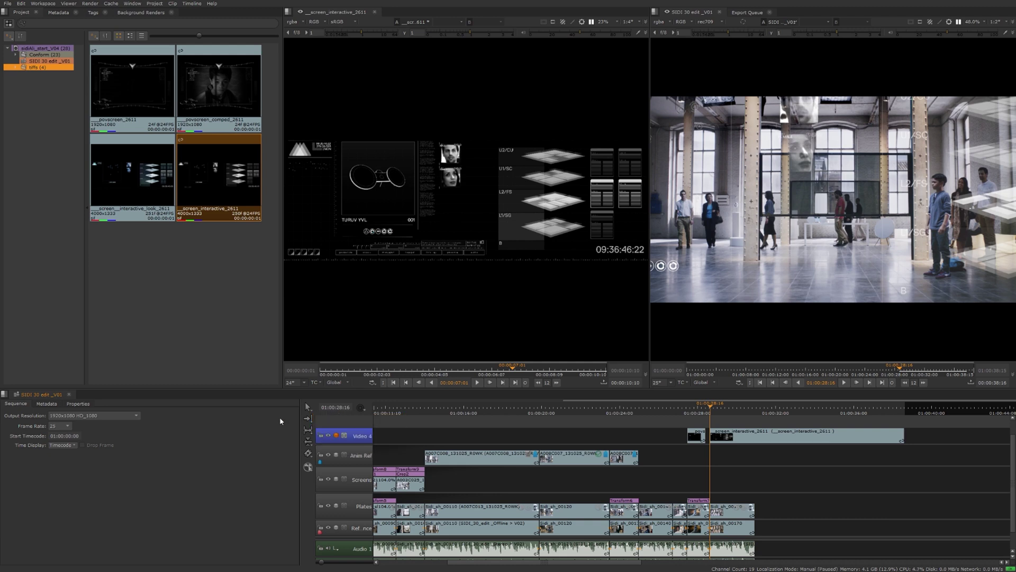
pyautogui.click(311, 432)
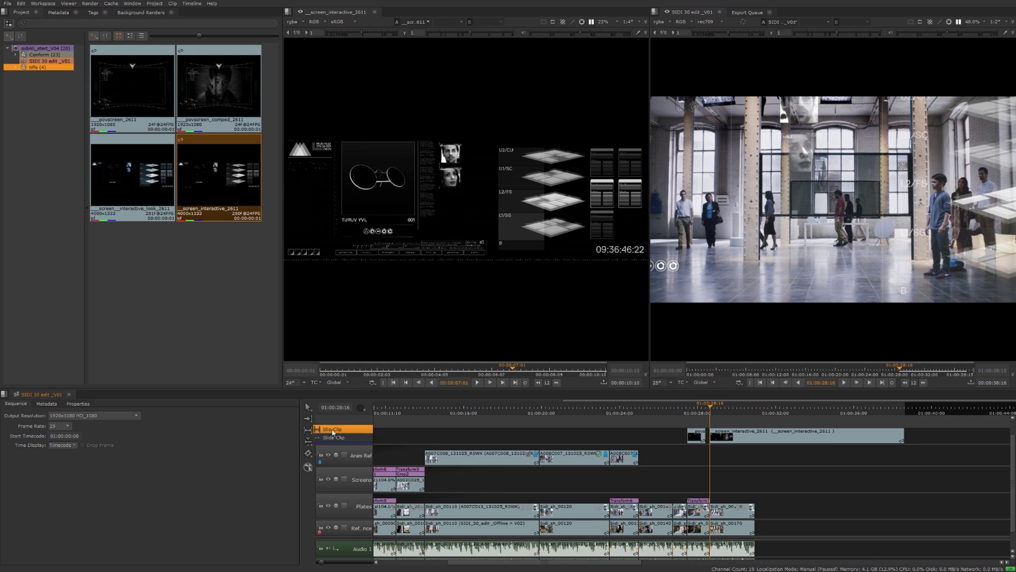
# - Slip the A007C008 clip on Anim Ref back and forth, settling at minus 16 frames
pyautogui.click(332, 430)
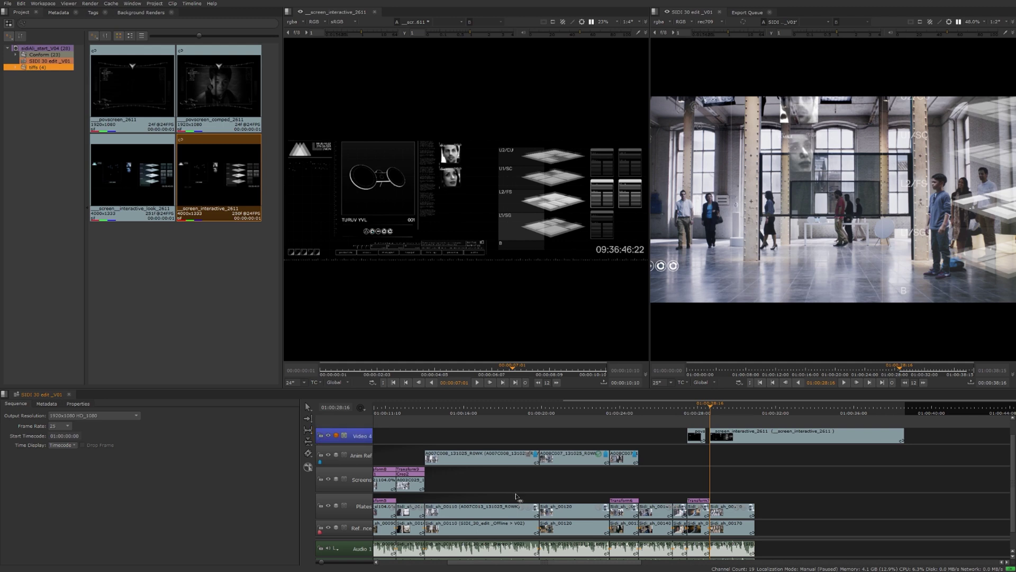
pyautogui.click(514, 462)
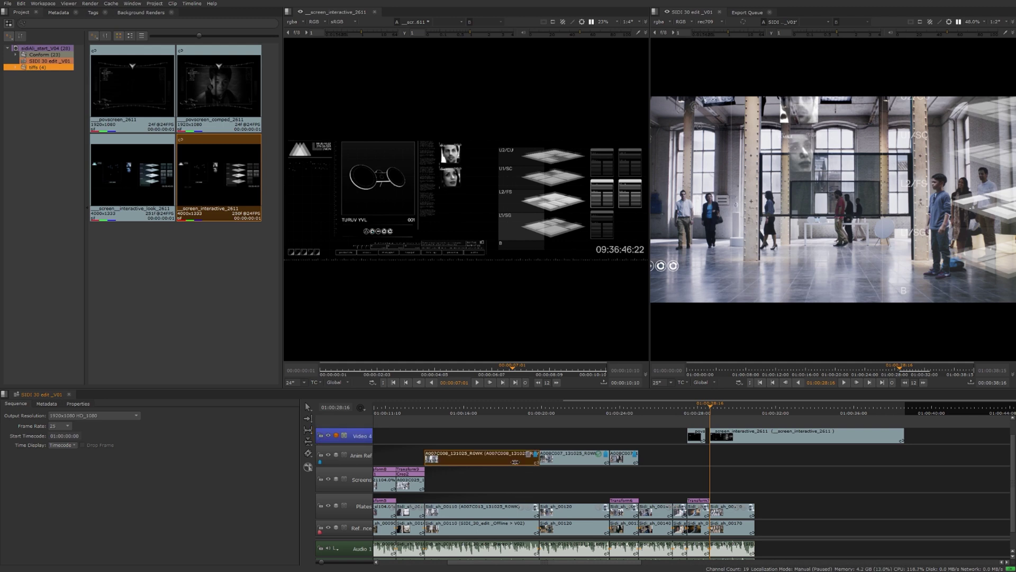
pyautogui.moveTo(514, 462); pyautogui.dragTo(513, 462)
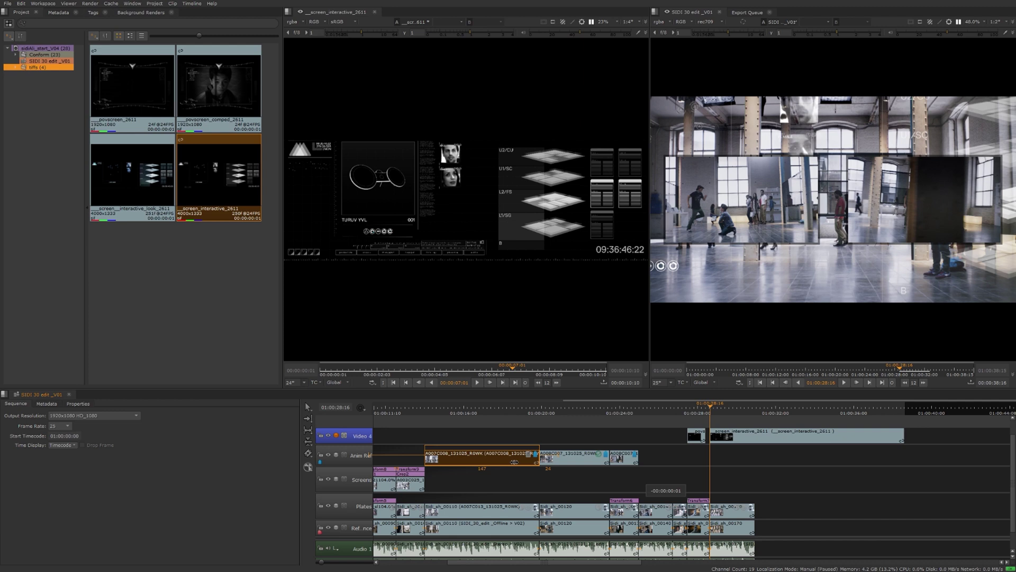
pyautogui.moveTo(514, 461); pyautogui.dragTo(658, 492)
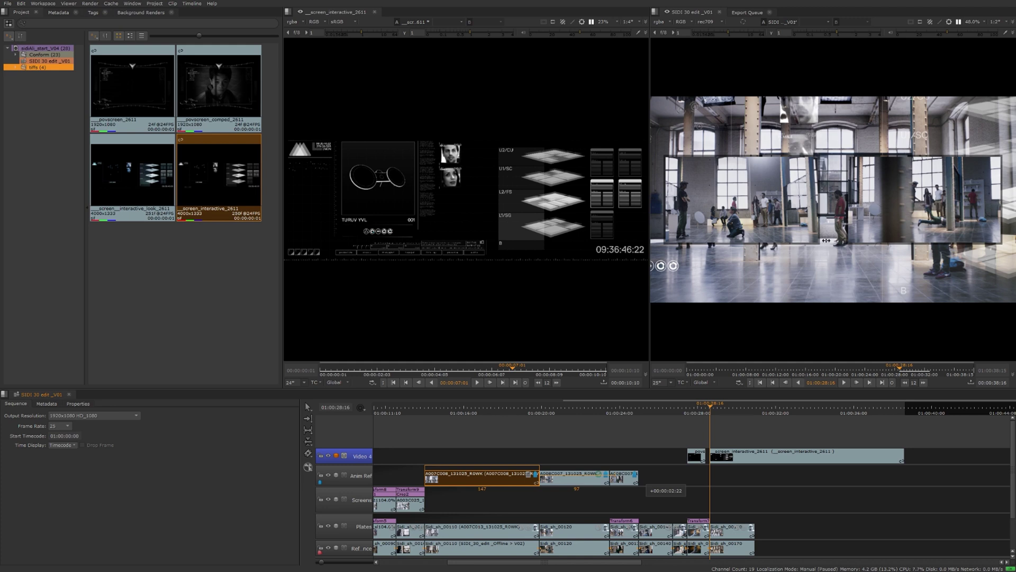
pyautogui.moveTo(826, 240); pyautogui.dragTo(518, 480)
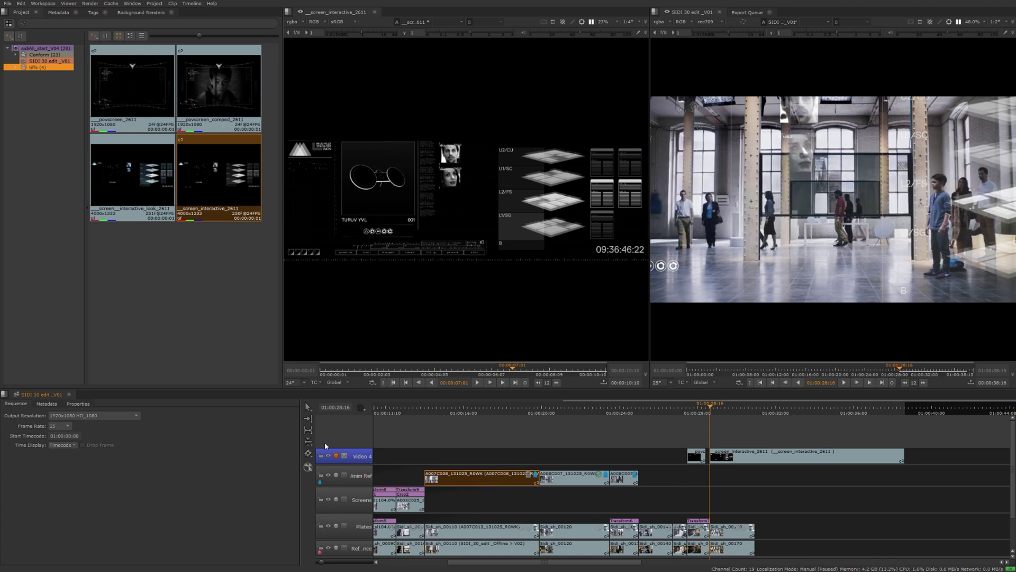
# - Roll the edit point on the Anim Ref track with the Roll Edit tool
pyautogui.click(309, 445)
pyautogui.click(370, 440)
pyautogui.click(500, 442)
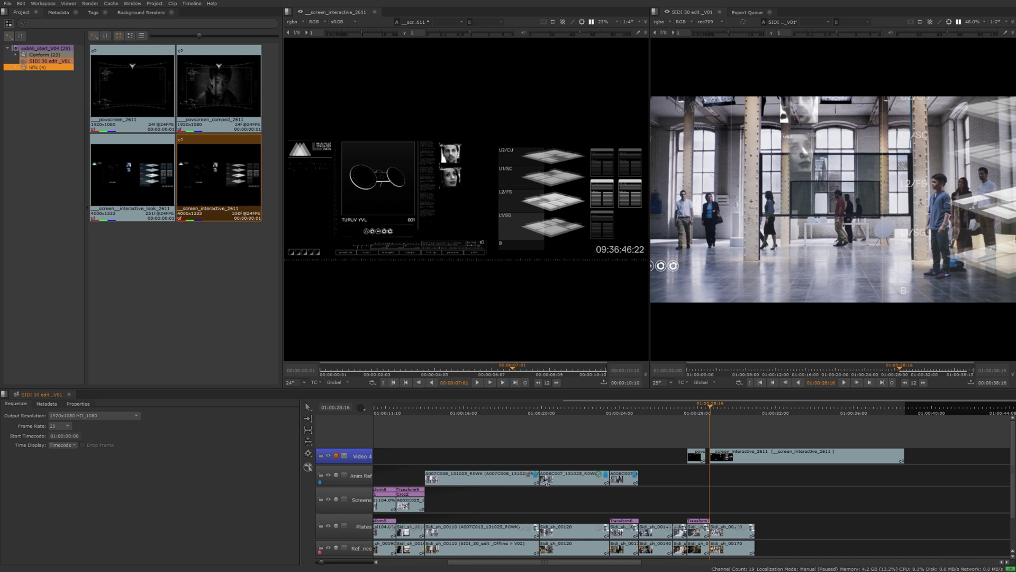
pyautogui.moveTo(540, 478); pyautogui.dragTo(544, 480)
# - Ripple-extend Sidi_sh_00110 on Plates by 10 frames and more, pushing later clips right
pyautogui.click(535, 527)
pyautogui.moveTo(534, 528); pyautogui.dragTo(557, 529)
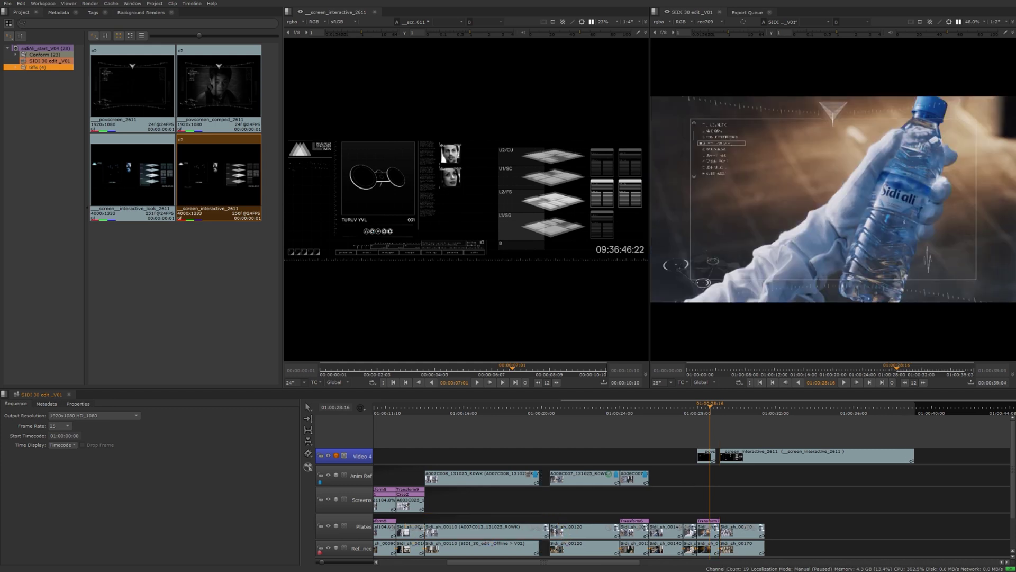
pyautogui.moveTo(420, 529); pyautogui.dragTo(455, 528)
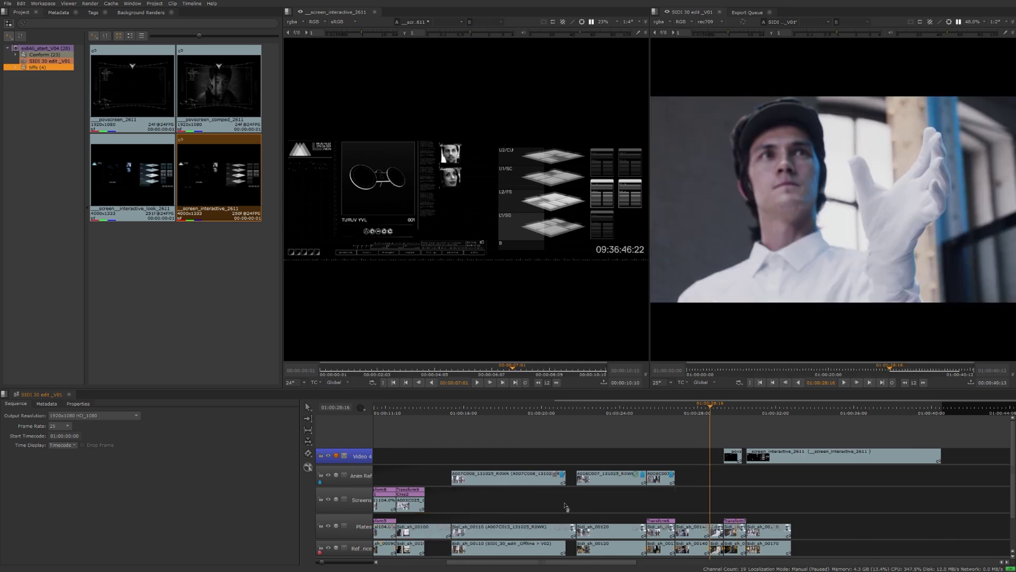
# - Undo the plate extension and retime screen_interactive_2611 shorter so it plays faster
pyautogui.hotkey('ctrl', 'z')
pyautogui.click(308, 454)
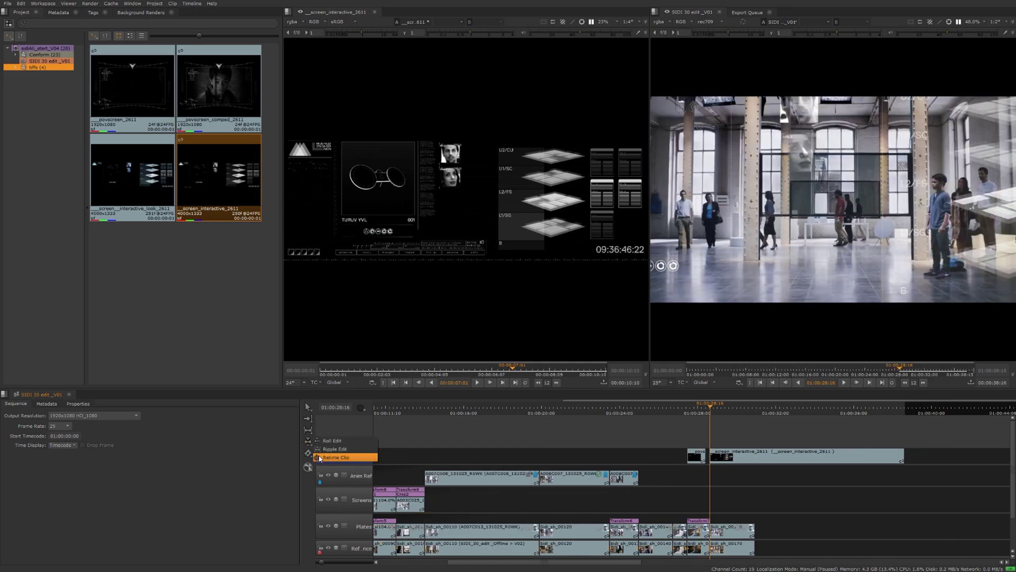
pyautogui.click(321, 458)
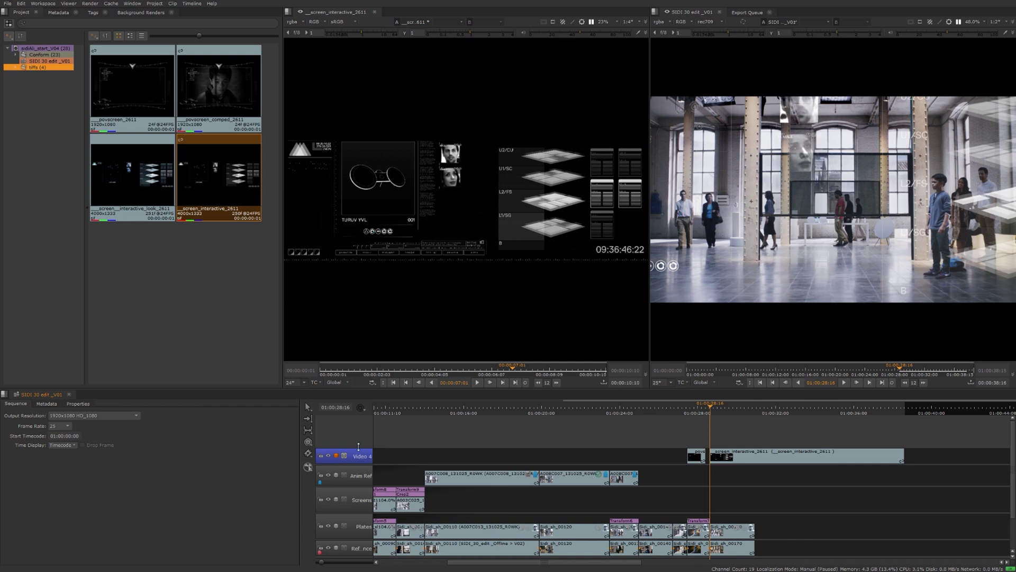
pyautogui.click(784, 456)
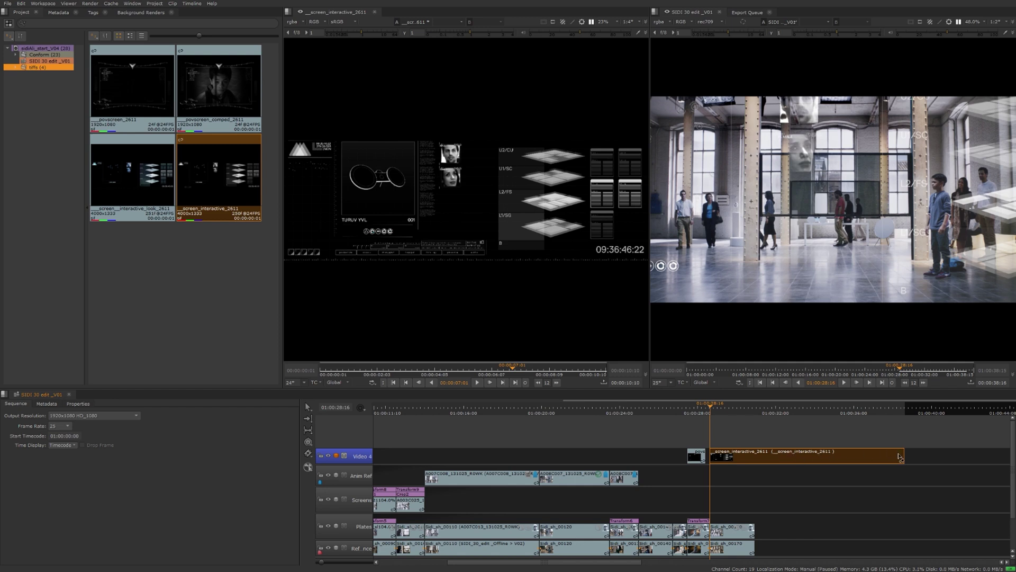
pyautogui.moveTo(901, 456); pyautogui.dragTo(755, 456)
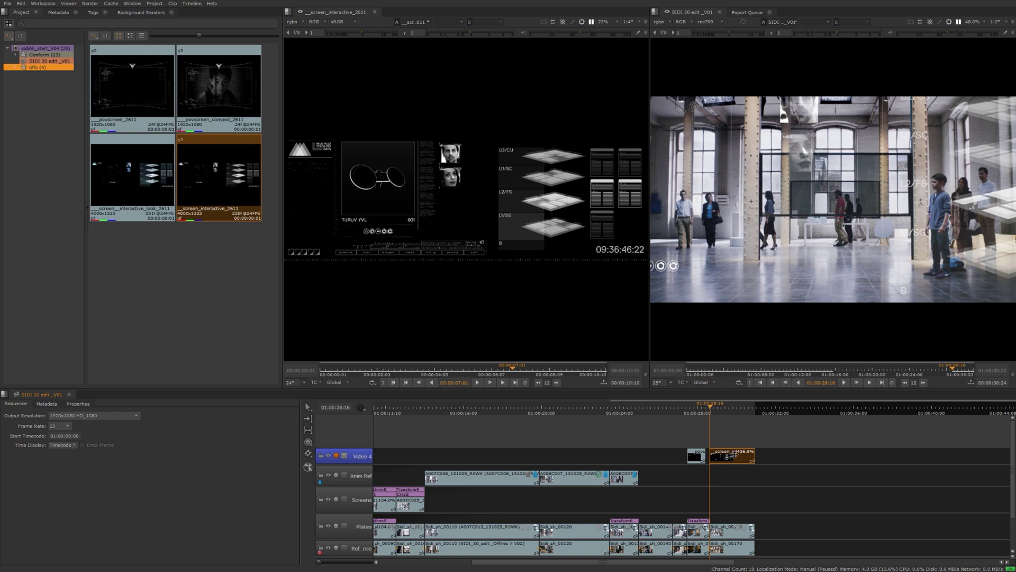
# - Select the short clip before it on Video 4 and park the playhead at 01:00:28:03
pyautogui.click(694, 456)
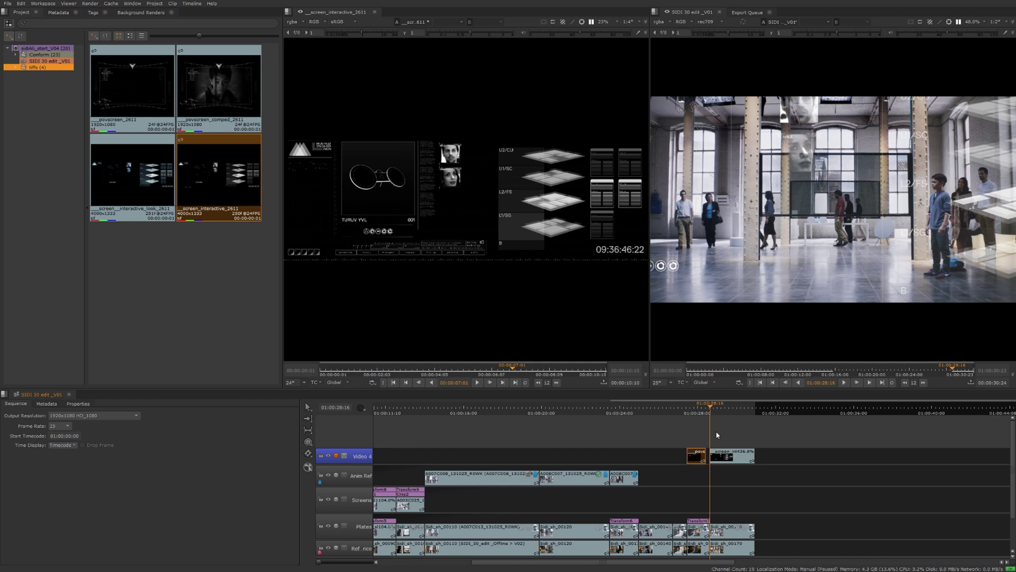
pyautogui.click(703, 411)
pyautogui.moveTo(703, 410); pyautogui.dragTo(700, 410)
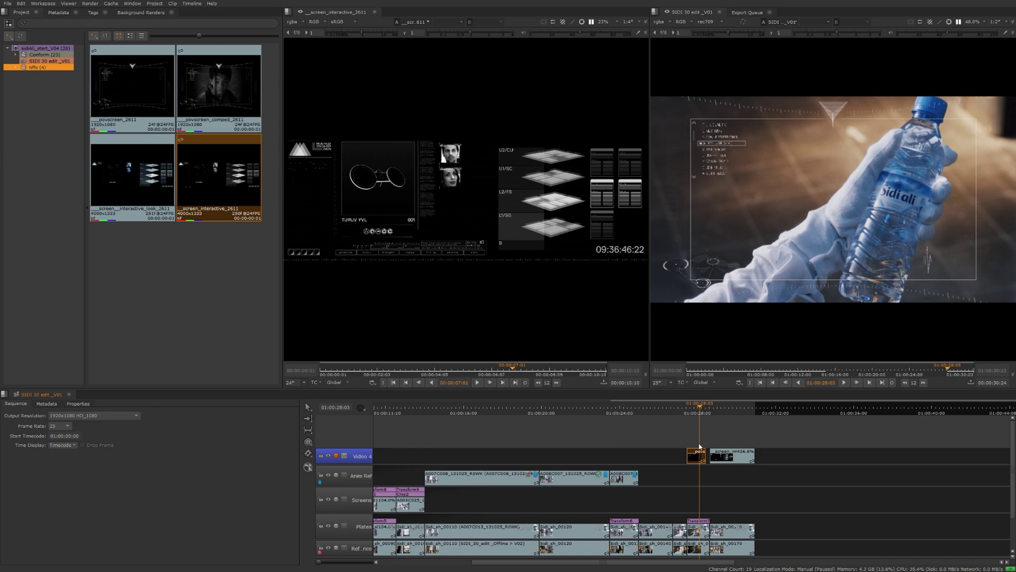
# - Switch to the Conforming workspace layout
pyautogui.click(43, 4)
pyautogui.click(62, 46)
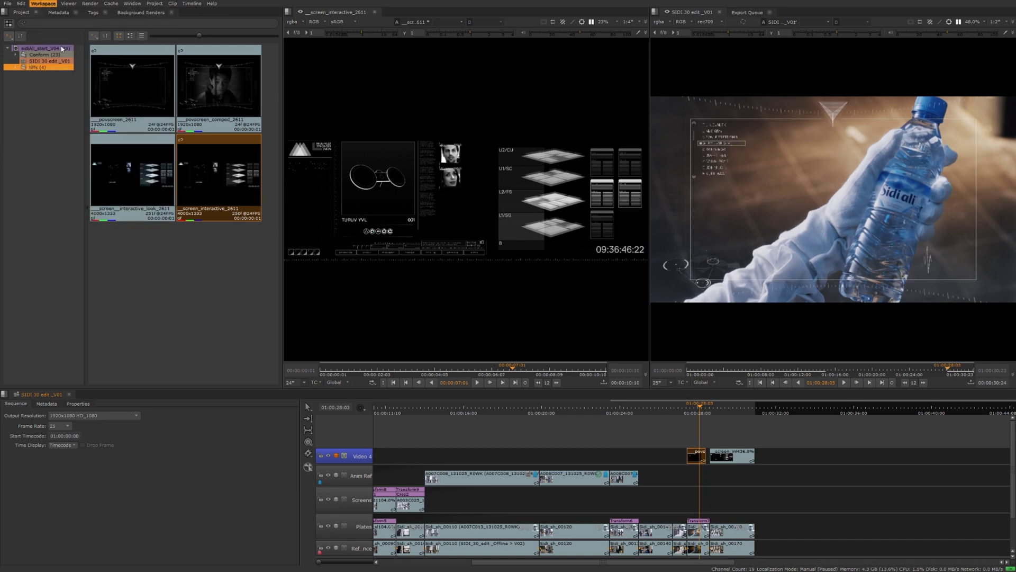
pyautogui.rightClick(328, 17)
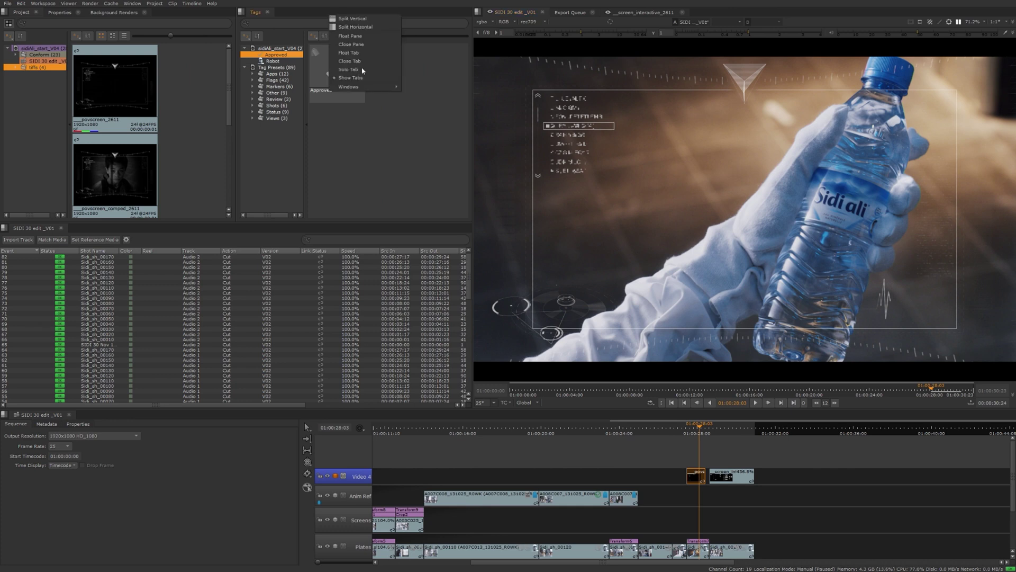
pyautogui.moveTo(371, 87)
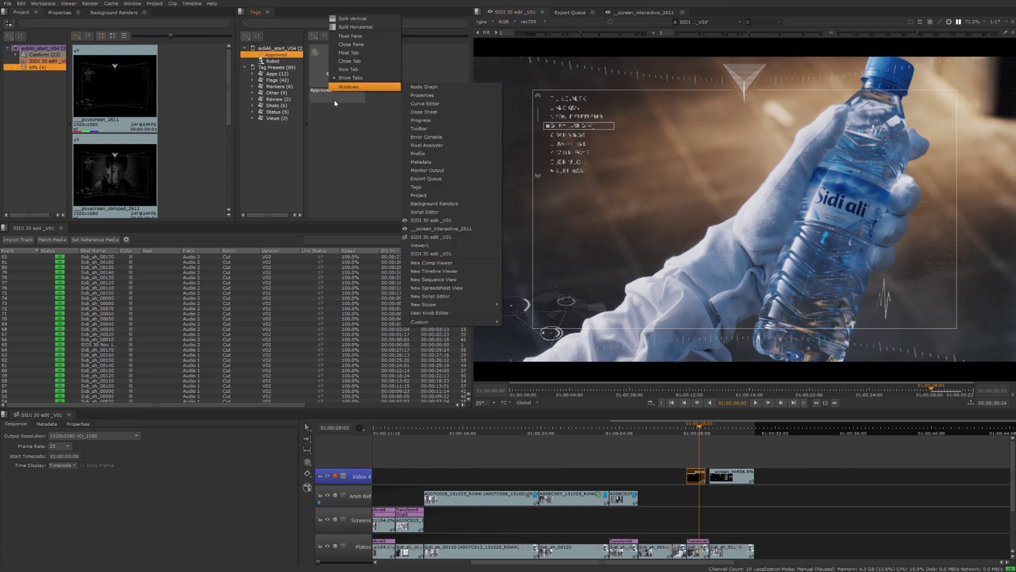
pyautogui.click(228, 3)
# - Select the short povscreen_2611 clip on Video 4 together with Transform7 on Plates
pyautogui.click(719, 521)
pyautogui.rightClick(693, 560)
pyautogui.click(693, 557)
pyautogui.keyDown('shift'); pyautogui.click(696, 476); pyautogui.keyUp('shift')
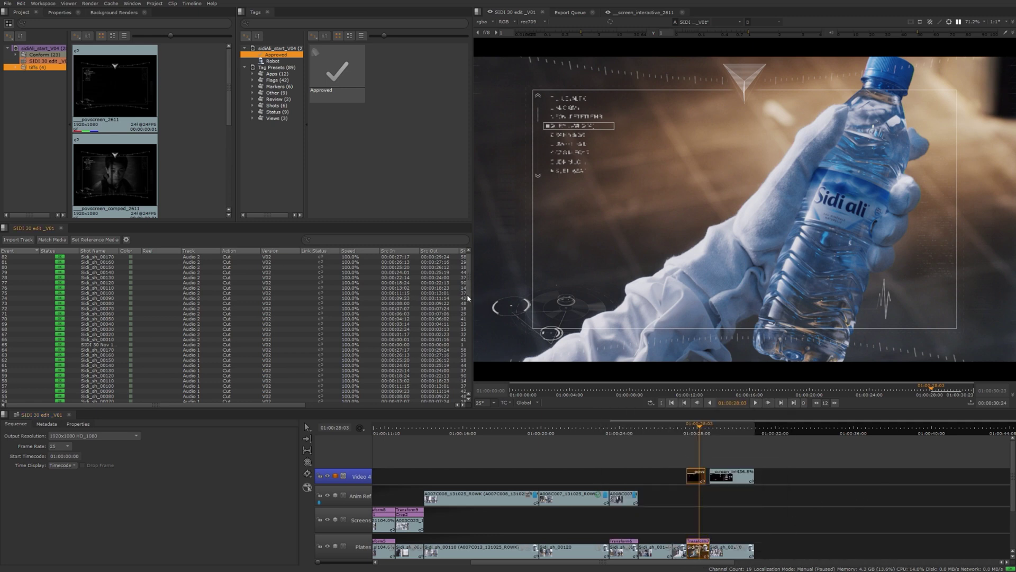
# - Set the short clip's Dst Duration to 29 frames, retiming it to 82.8%, then clear the selection
pyautogui.moveTo(468, 300); pyautogui.dragTo(469, 328)
pyautogui.moveTo(185, 406); pyautogui.dragTo(354, 408)
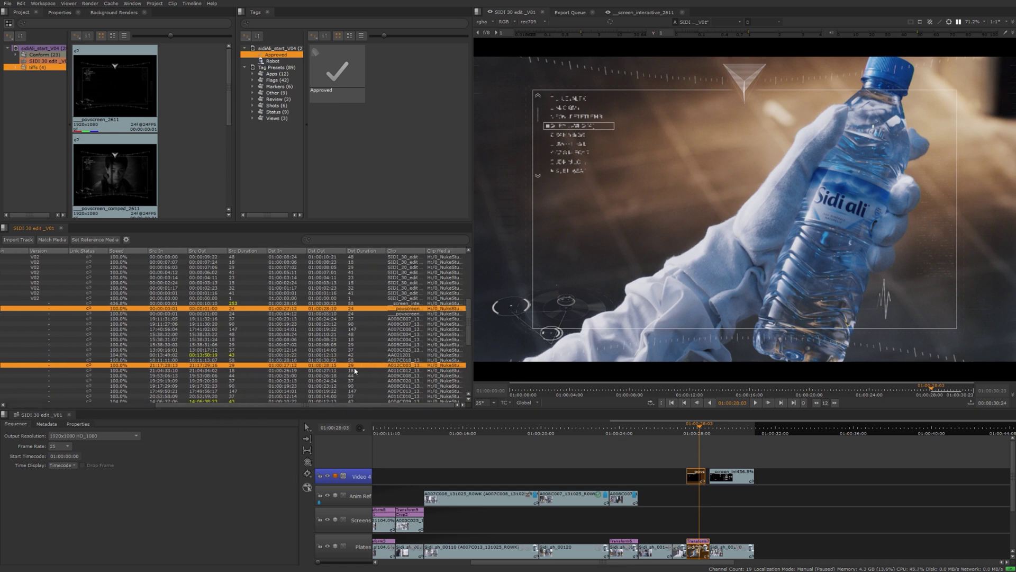
pyautogui.doubleClick(351, 308)
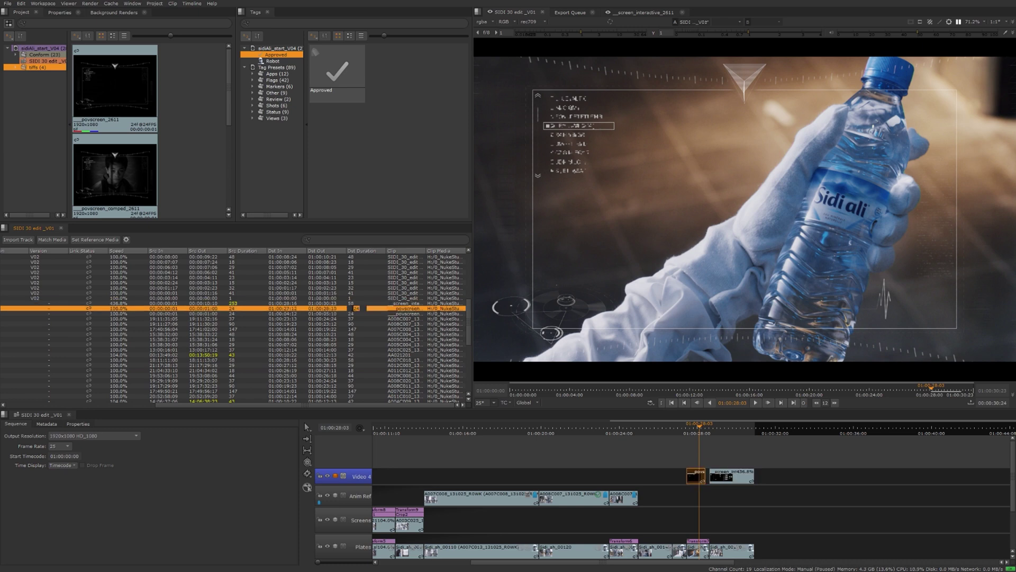
pyautogui.write('29')
pyautogui.press('Return')
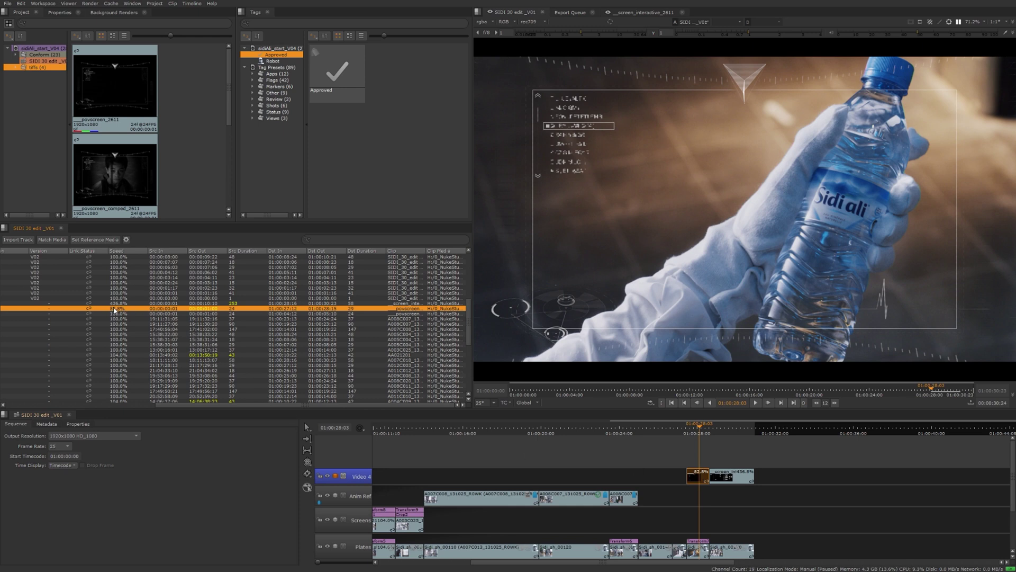
pyautogui.click(680, 478)
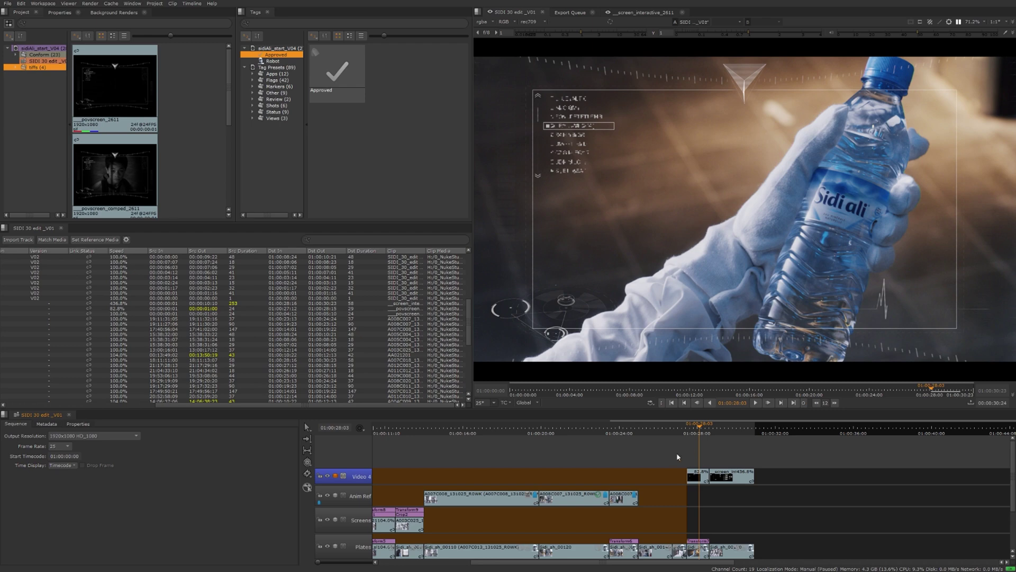
pyautogui.click(677, 456)
# - Cut the A007C008 clip on Anim Ref three times with the Razor tool
pyautogui.click(58, 12)
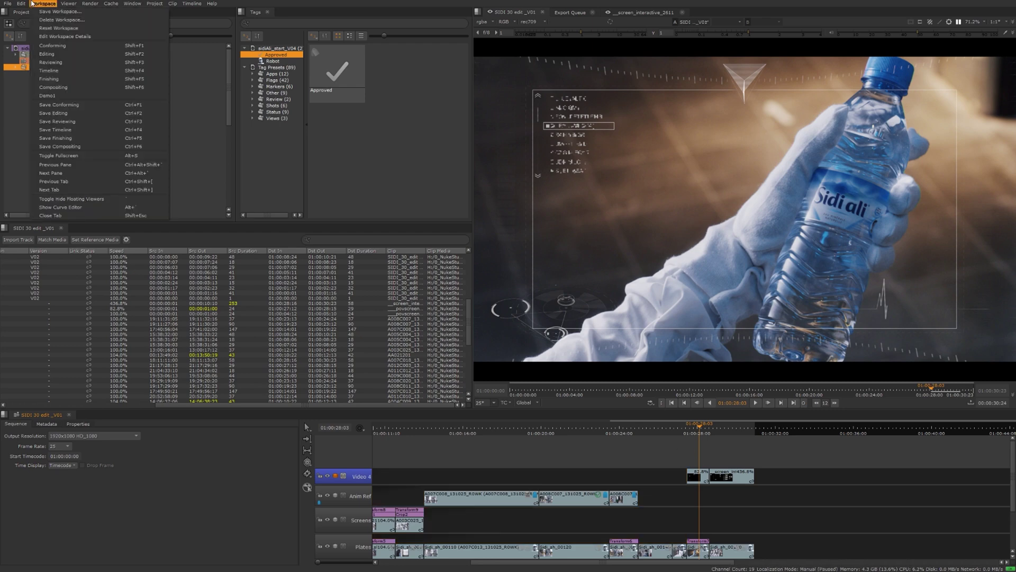
pyautogui.click(21, 12)
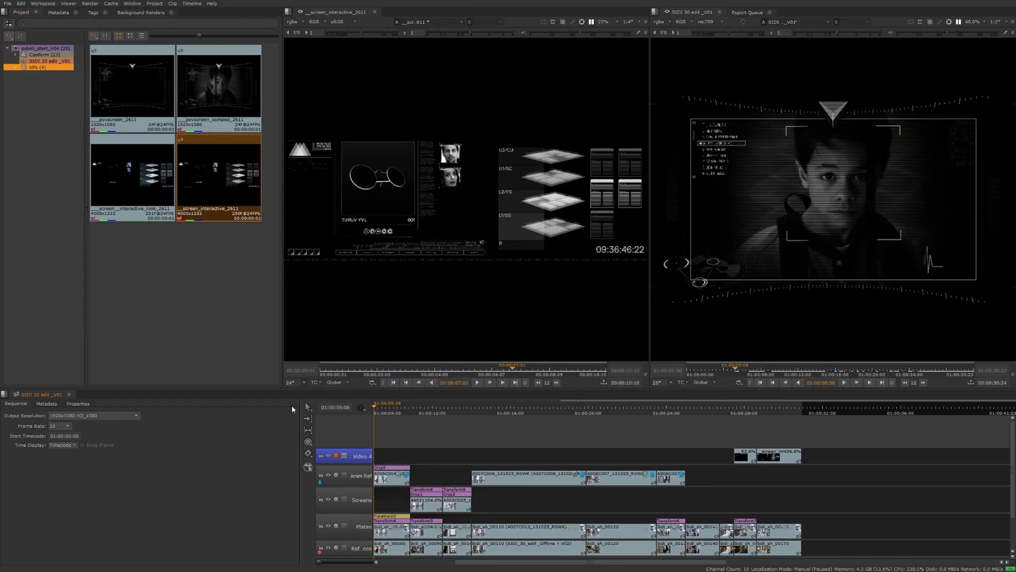
pyautogui.moveTo(373, 458); pyautogui.dragTo(634, 459)
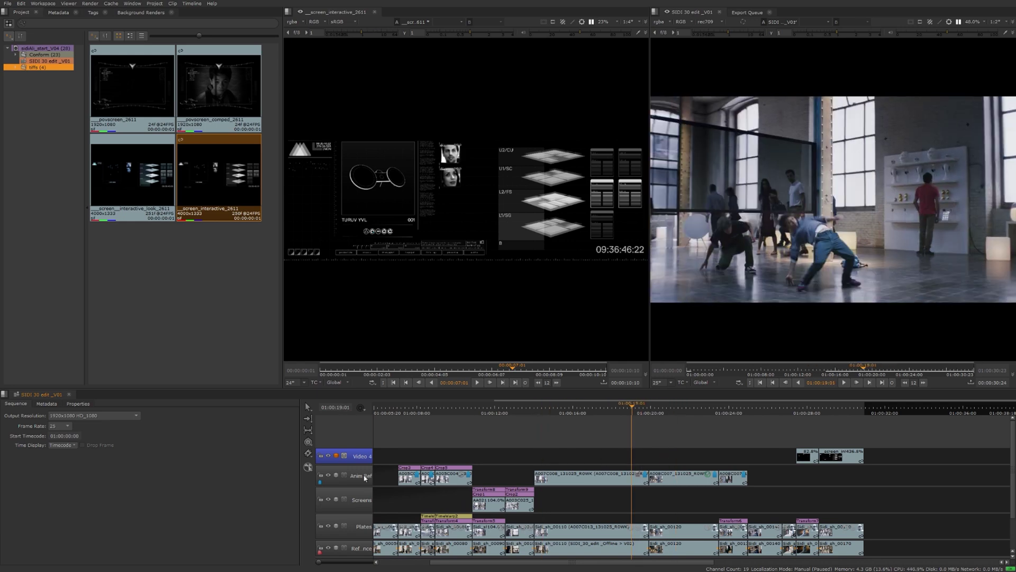
pyautogui.click(308, 453)
pyautogui.click(324, 453)
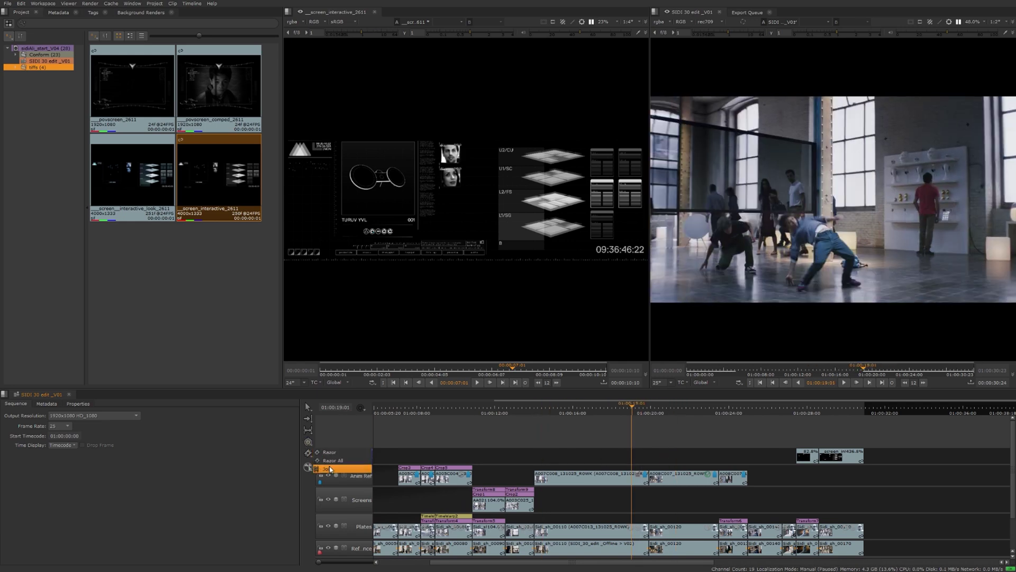
pyautogui.moveTo(635, 407); pyautogui.dragTo(593, 407)
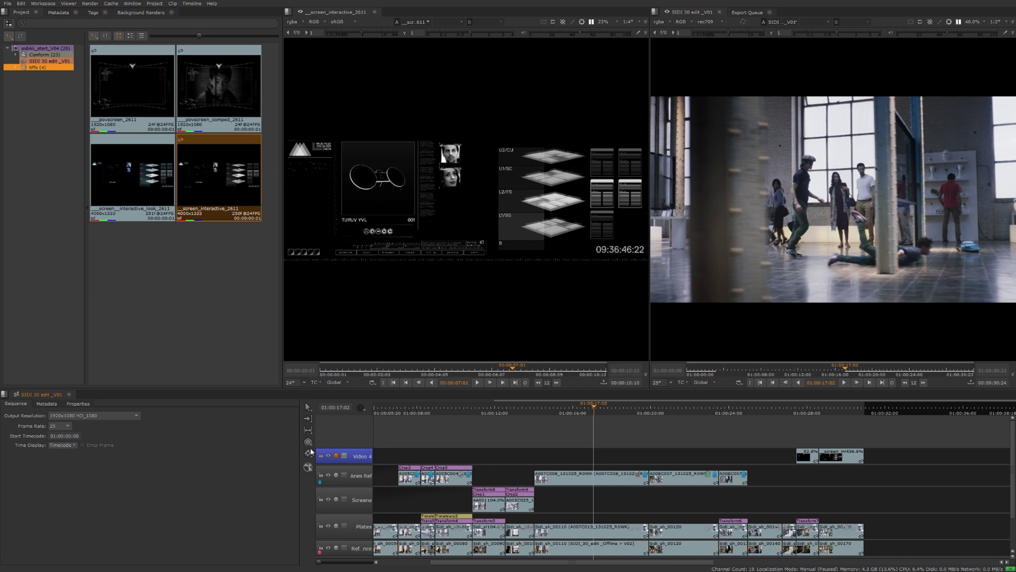
pyautogui.click(561, 478)
pyautogui.click(631, 478)
pyautogui.click(604, 479)
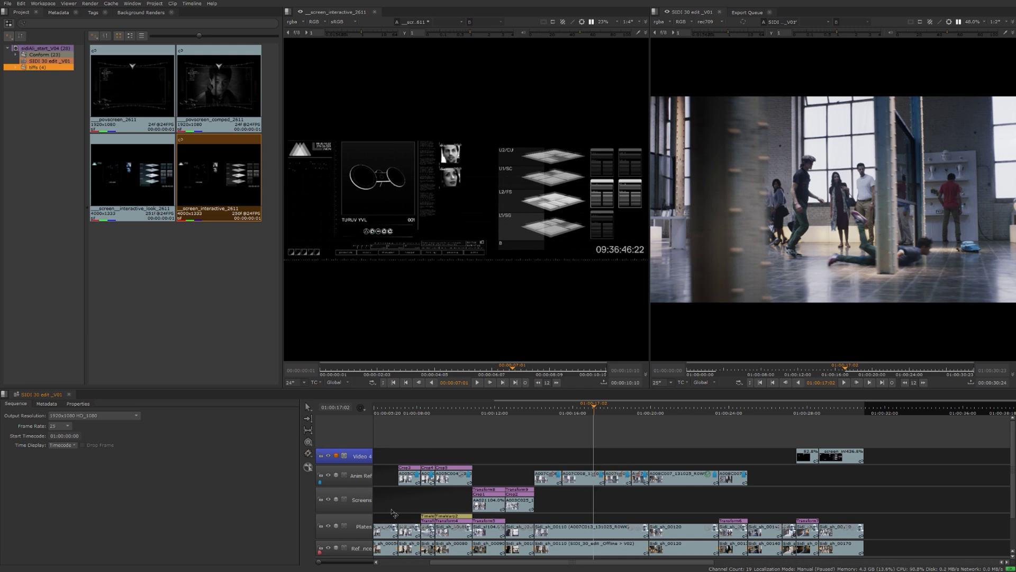
# - Make three Razor All cuts across Anim Ref, Plates and Reference, then undo the last one
pyautogui.click(308, 453)
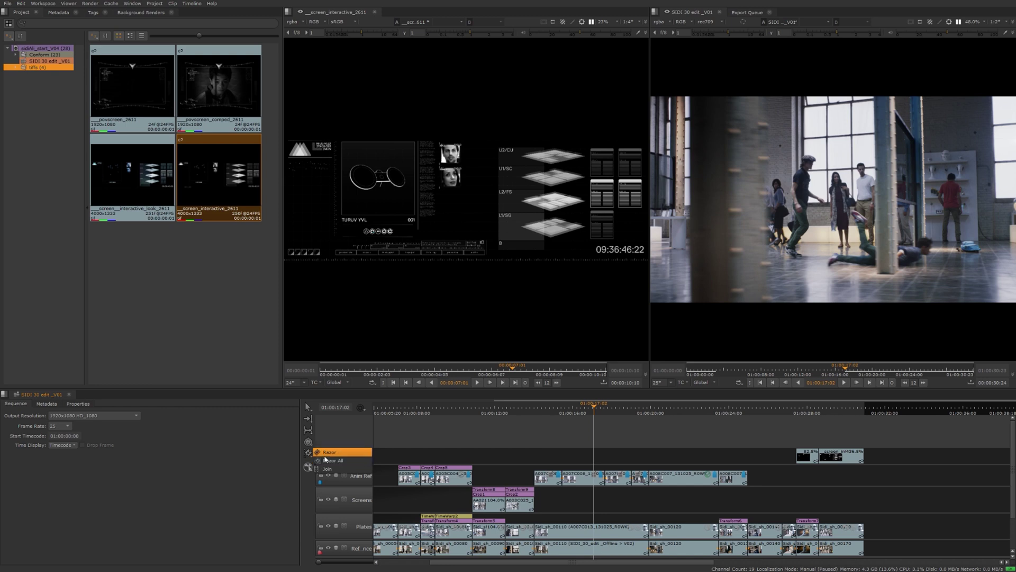
pyautogui.click(326, 460)
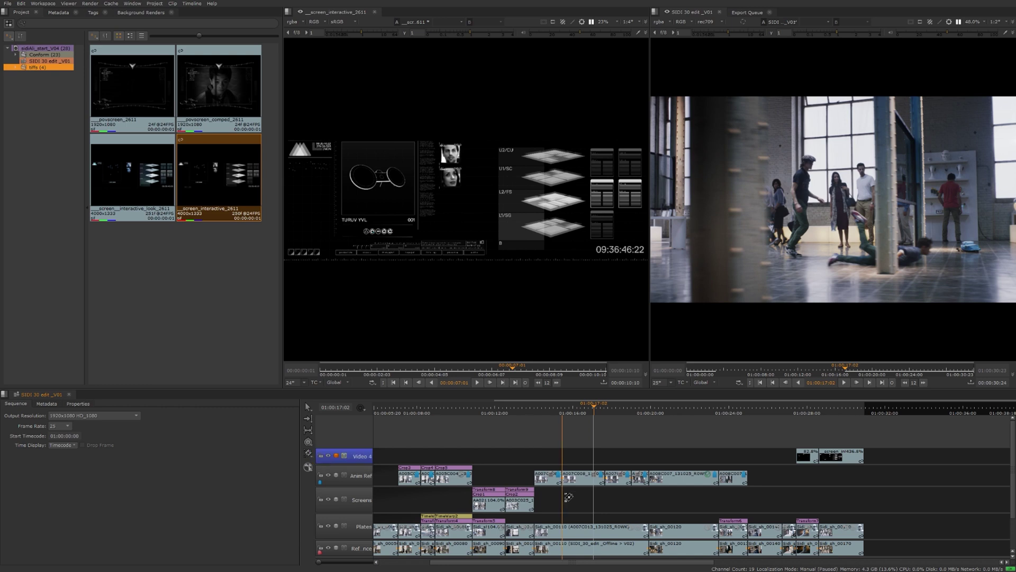
pyautogui.click(578, 479)
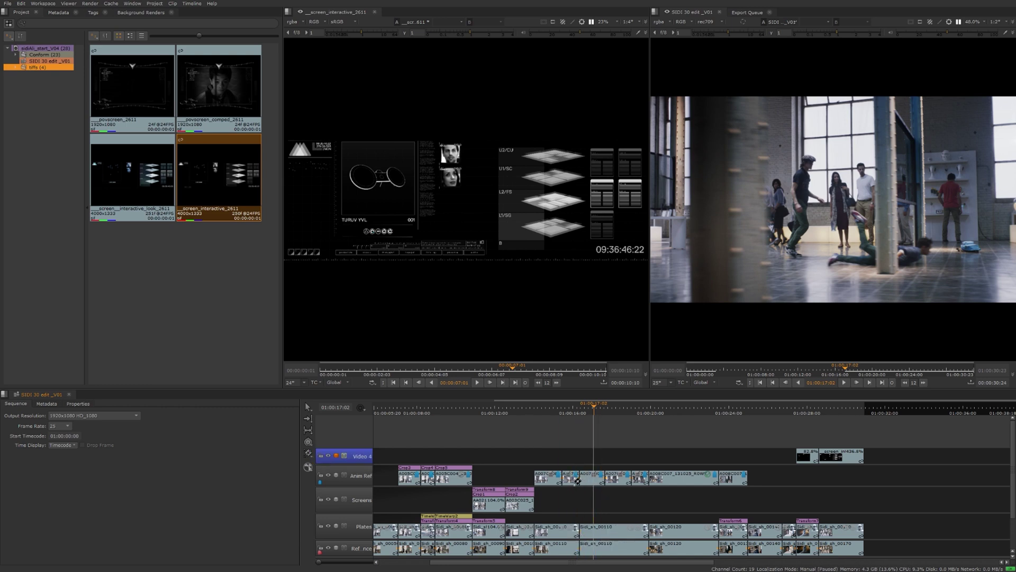
pyautogui.click(547, 479)
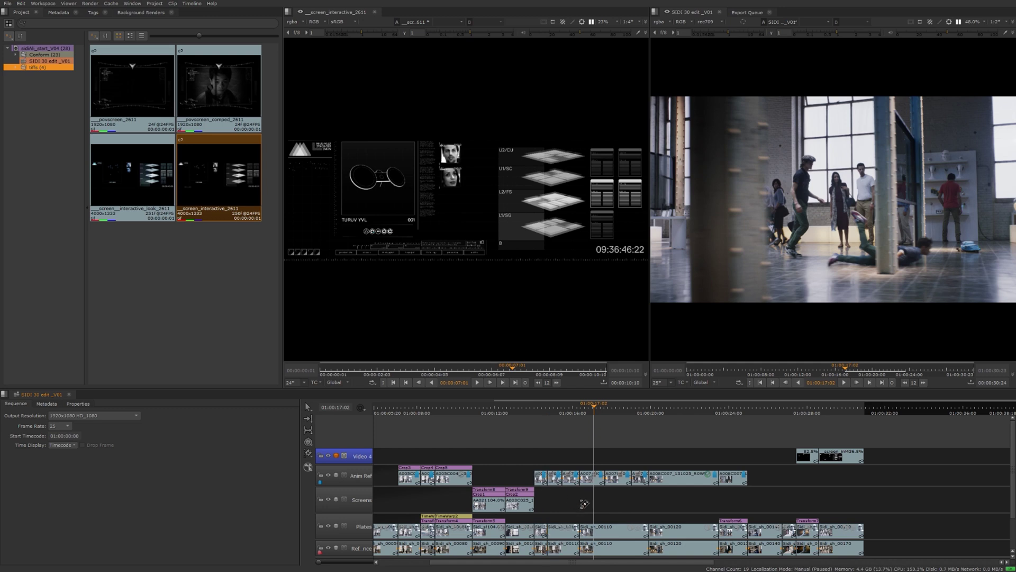
pyautogui.click(666, 483)
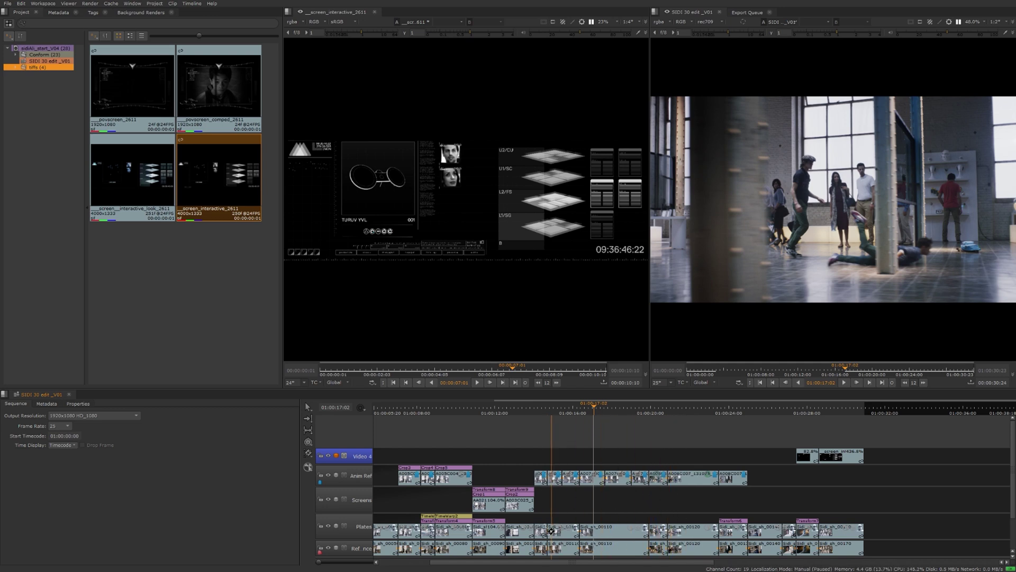
pyautogui.hotkey('ctrl', 'z')
pyautogui.hotkey('ctrl', 'z')
pyautogui.hotkey('ctrl', 'z')
# - Join the three Anim Ref edit points so A007C008 becomes one clip again
pyautogui.click(310, 456)
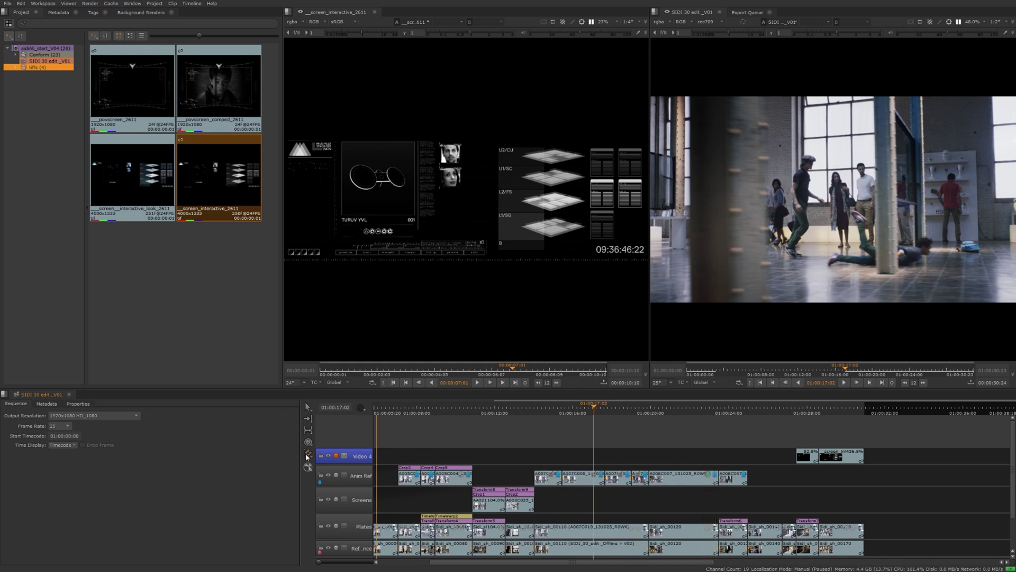
pyautogui.click(562, 477)
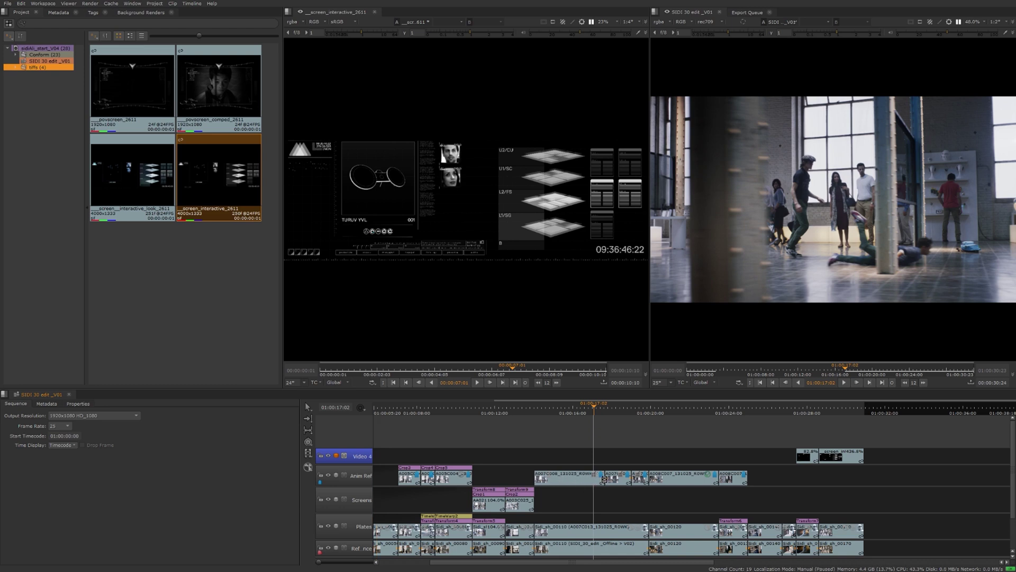
pyautogui.click(604, 479)
pyautogui.click(635, 478)
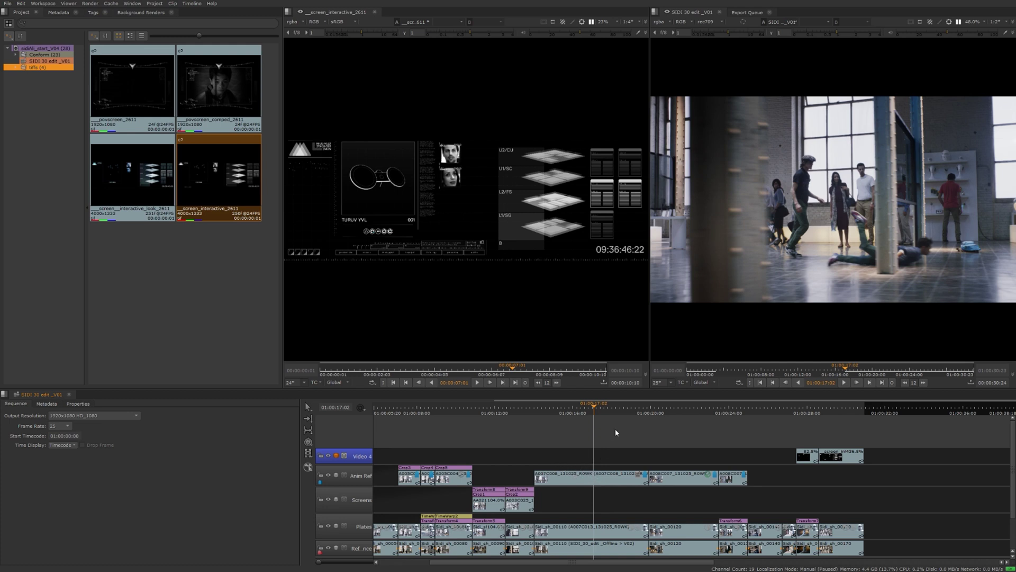
pyautogui.moveTo(593, 406)
pyautogui.mouseDown()
pyautogui.moveTo(555, 407)
pyautogui.moveTo(588, 406)
pyautogui.mouseUp()
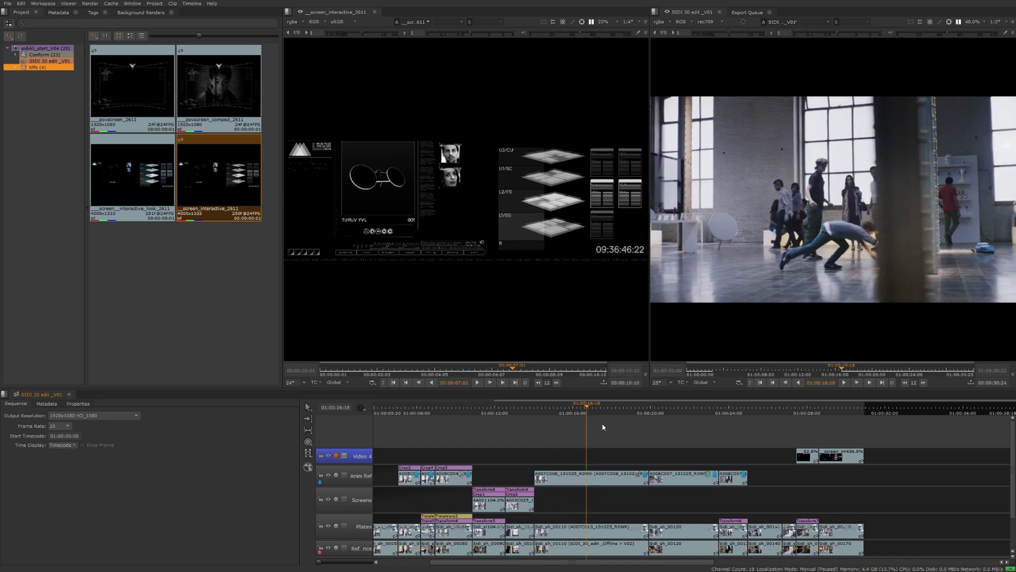
pyautogui.click(604, 475)
pyautogui.hotkey('ctrl', '/')
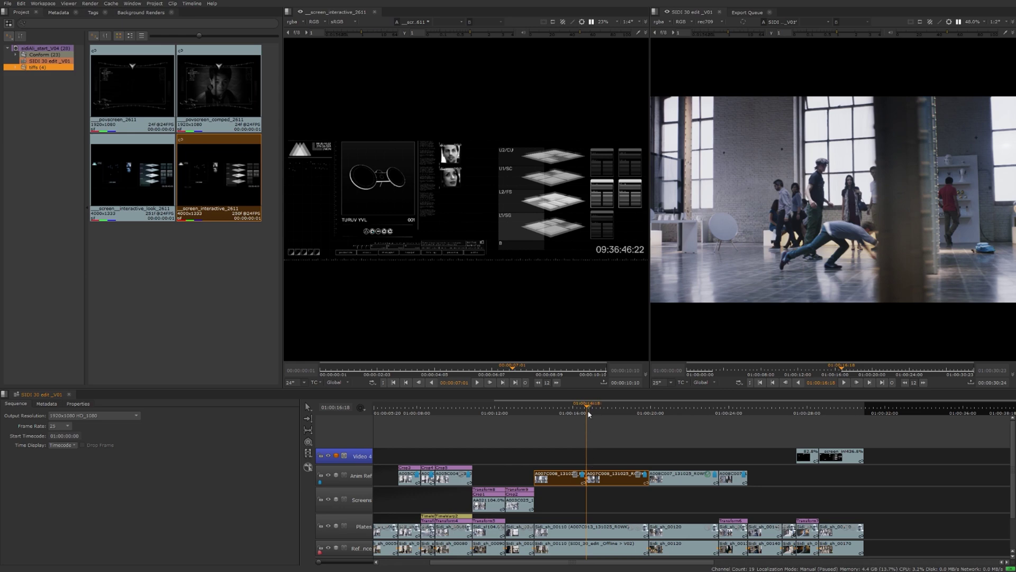
pyautogui.moveTo(586, 410); pyautogui.dragTo(562, 413)
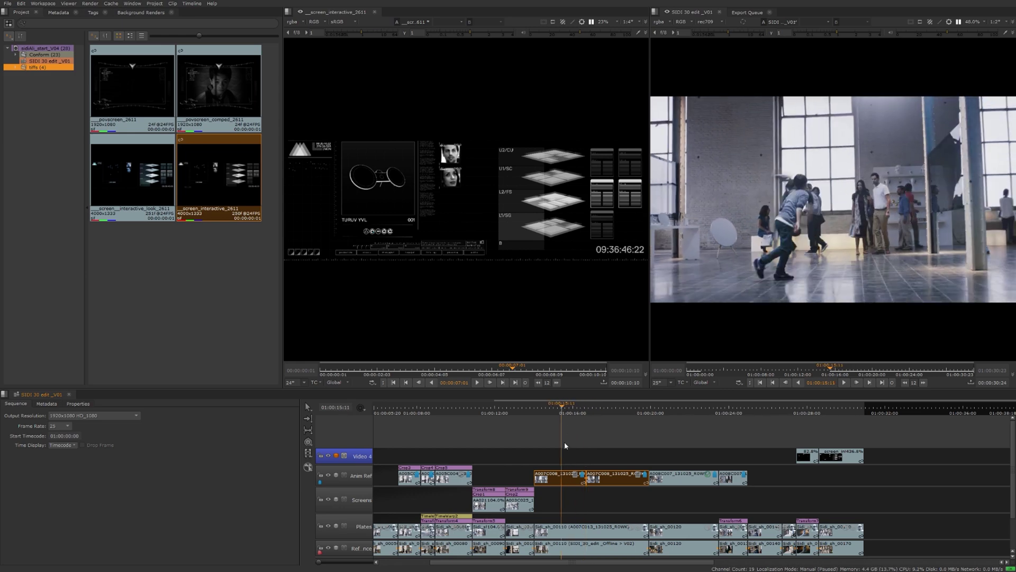
pyautogui.hotkey('ctrl', 'shift', '/')
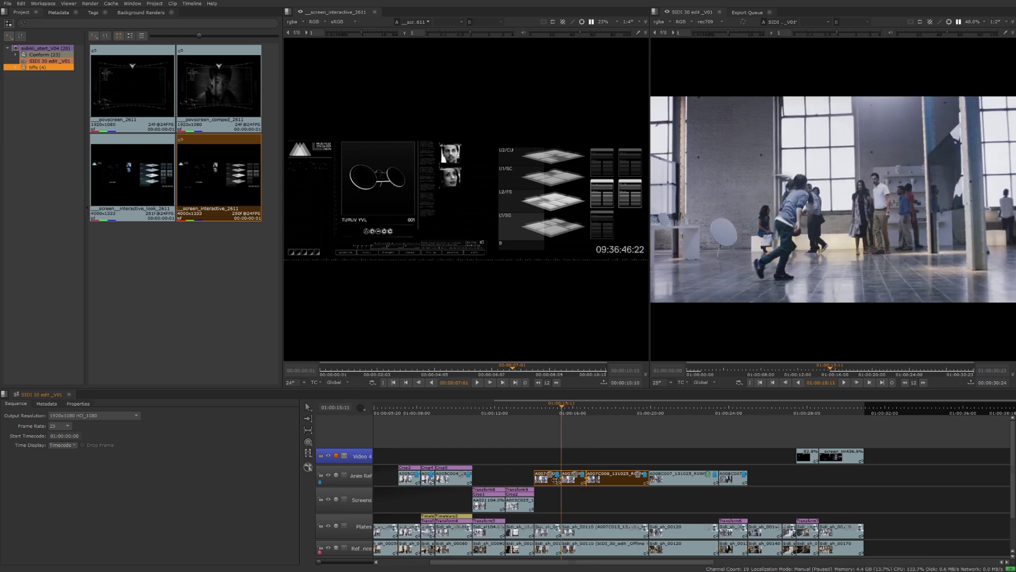
pyautogui.moveTo(581, 461); pyautogui.dragTo(619, 458)
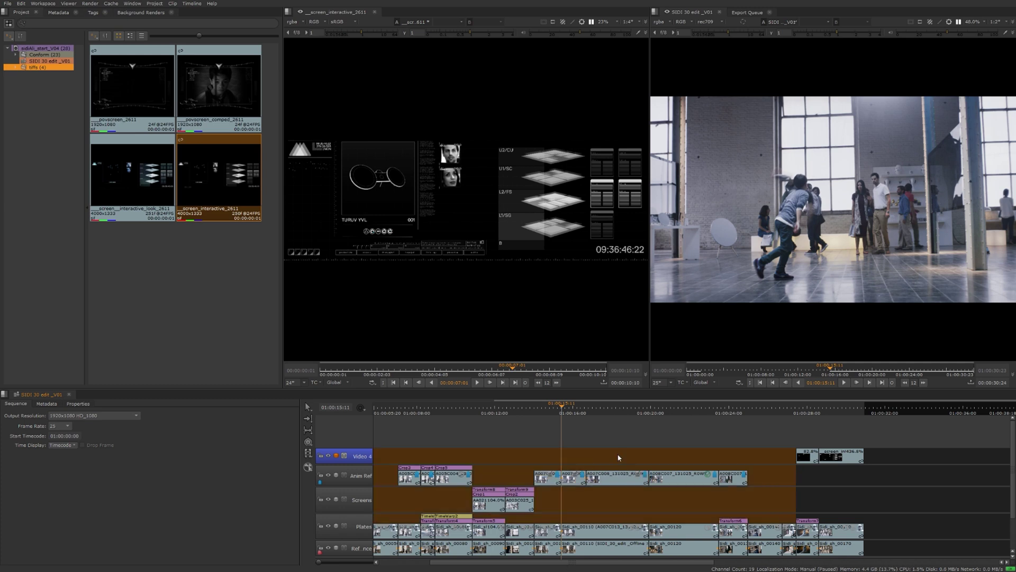
pyautogui.hotkey('ctrl', 'z')
pyautogui.hotkey('ctrl', 'z')
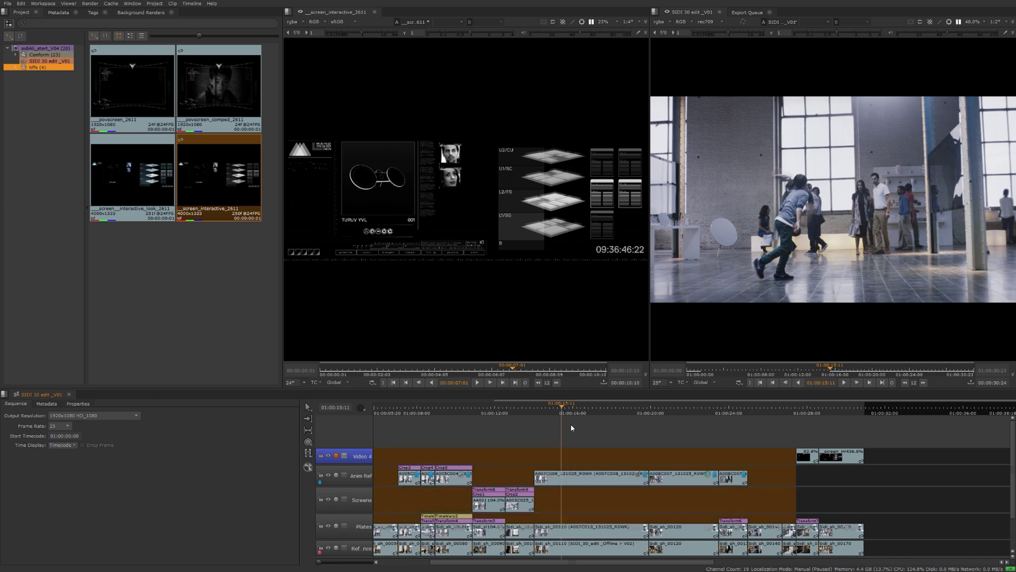
# - Try a slip on A007C008 and undo it, then trim the A007C008/A008C007 cut 12 frames earlier
pyautogui.moveTo(564, 413); pyautogui.dragTo(583, 413)
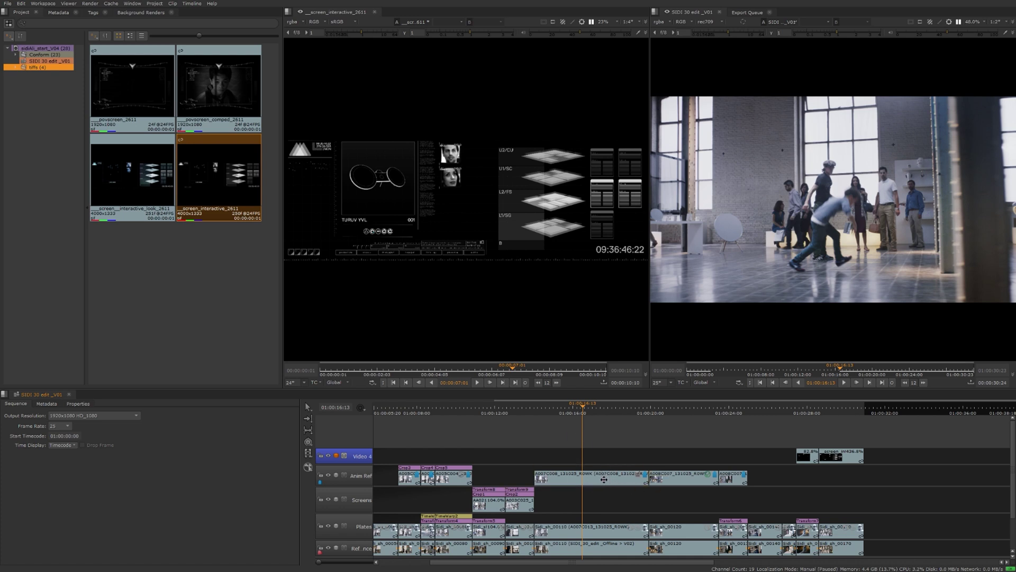
pyautogui.click(604, 484)
pyautogui.click(601, 471)
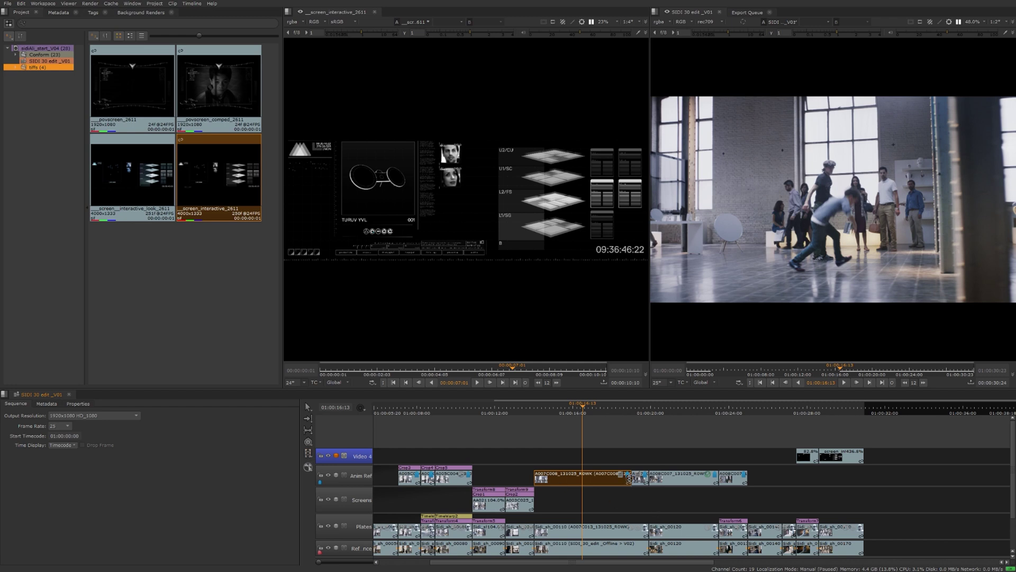
pyautogui.hotkey('ctrl', 'z')
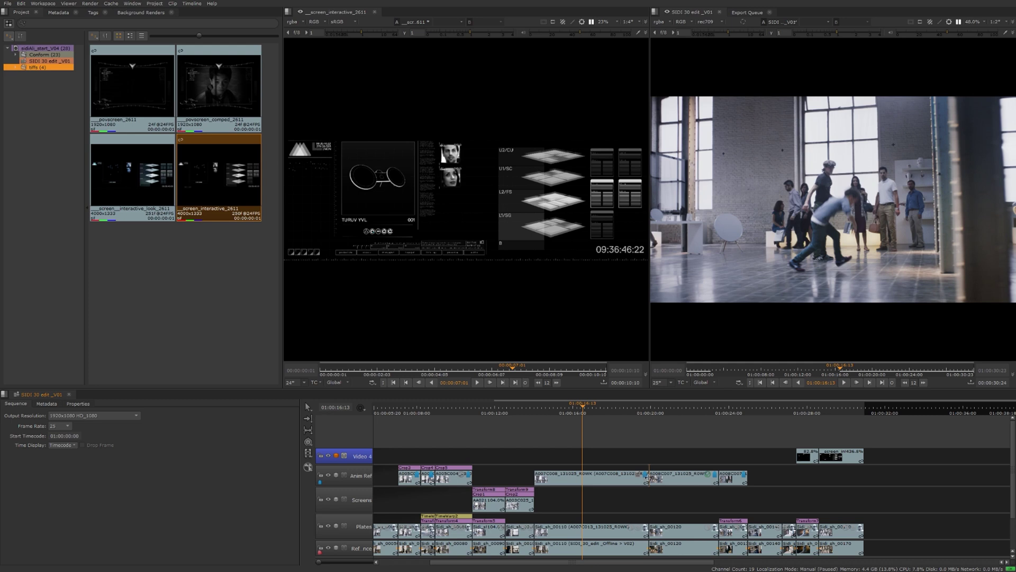
pyautogui.moveTo(648, 478); pyautogui.dragTo(645, 478)
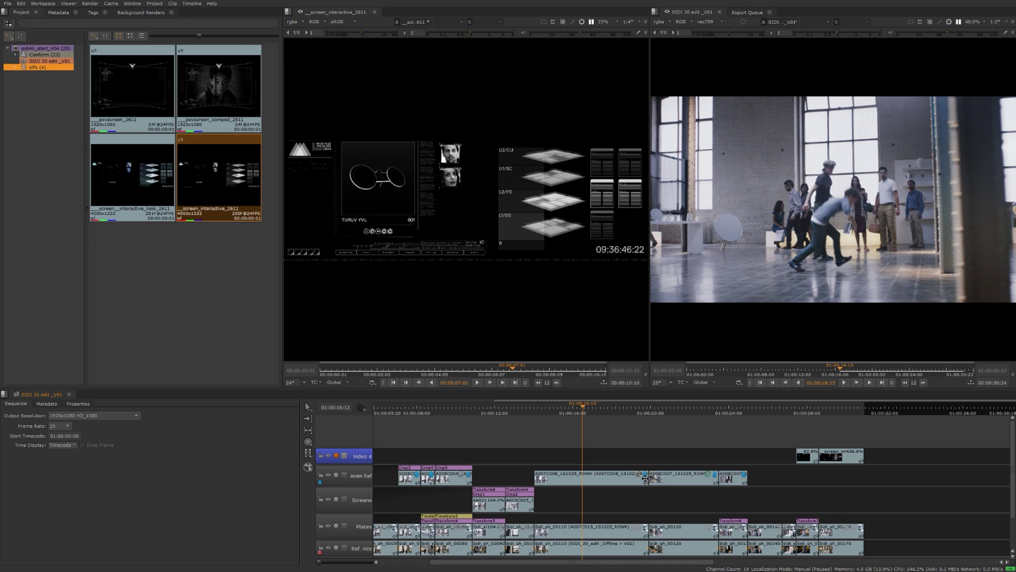